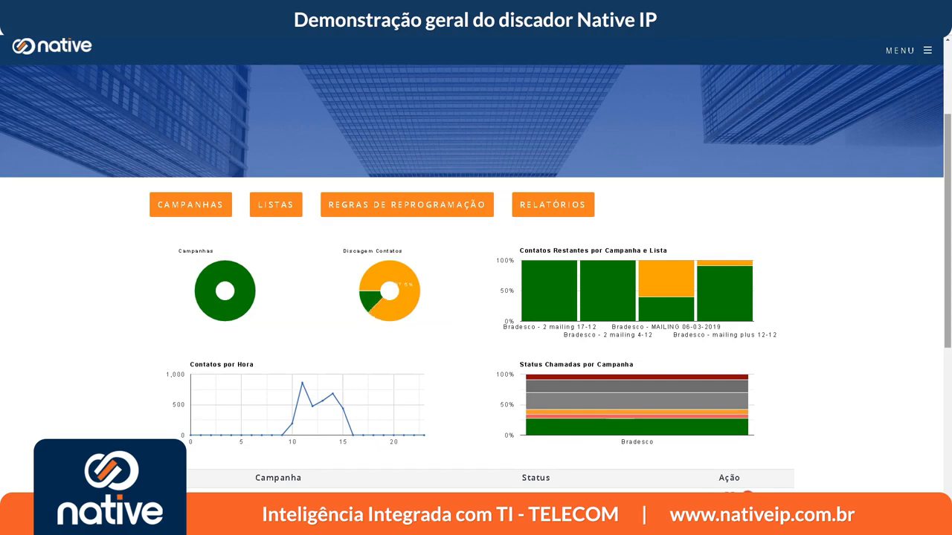
- Examine the dashboard's Campanhas, Discagem Contatos and Contatos Restantes por Campanha e Lista charts
drag(945, 221, 874, 246)
scroll(858, 241, down, 1)
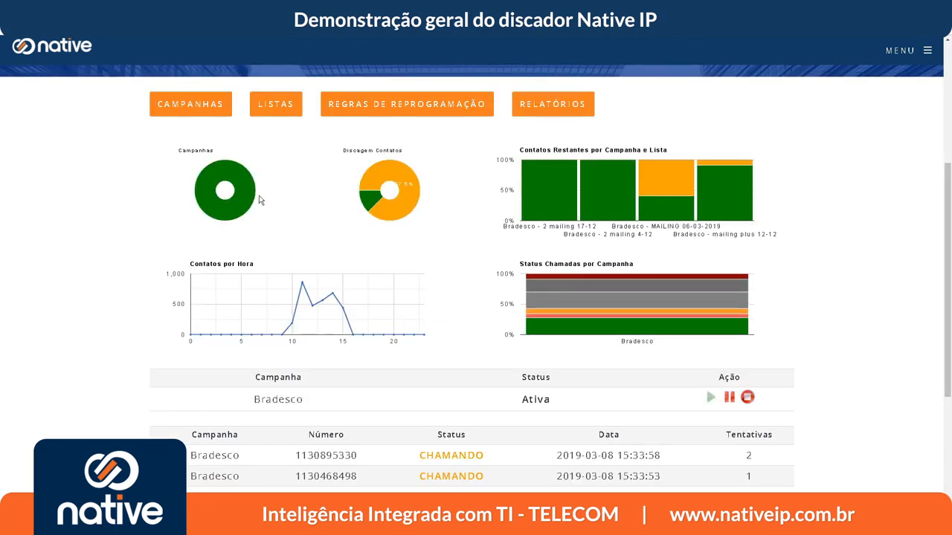
mouse_move(238, 202)
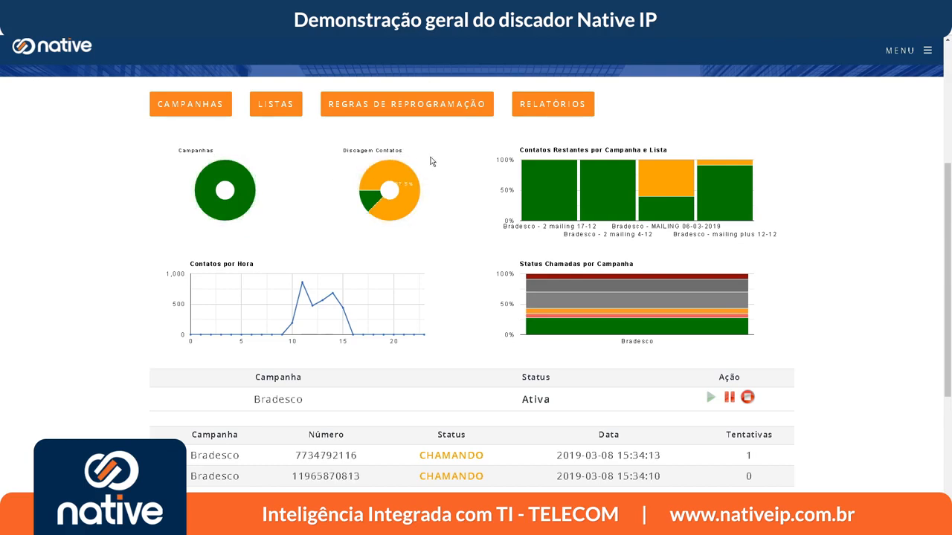
mouse_move(398, 175)
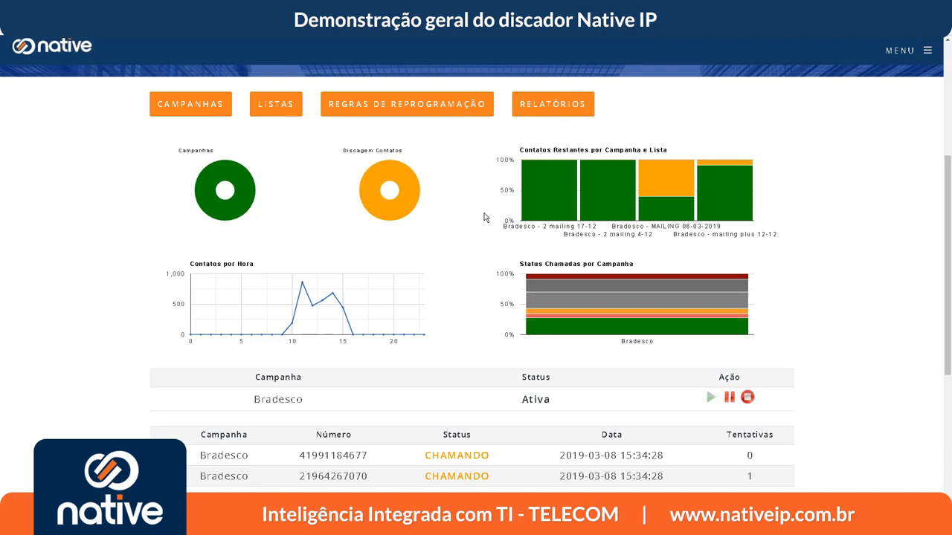
mouse_move(543, 200)
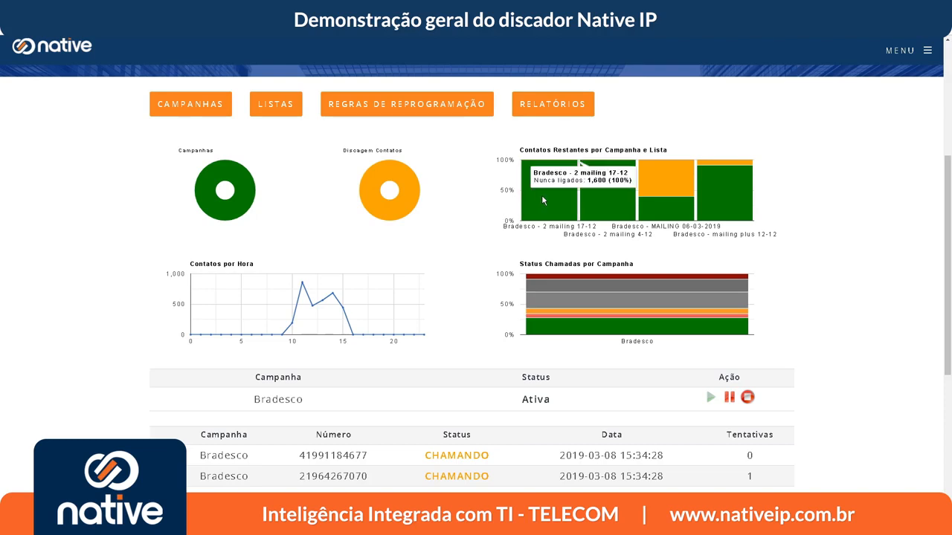
mouse_move(593, 197)
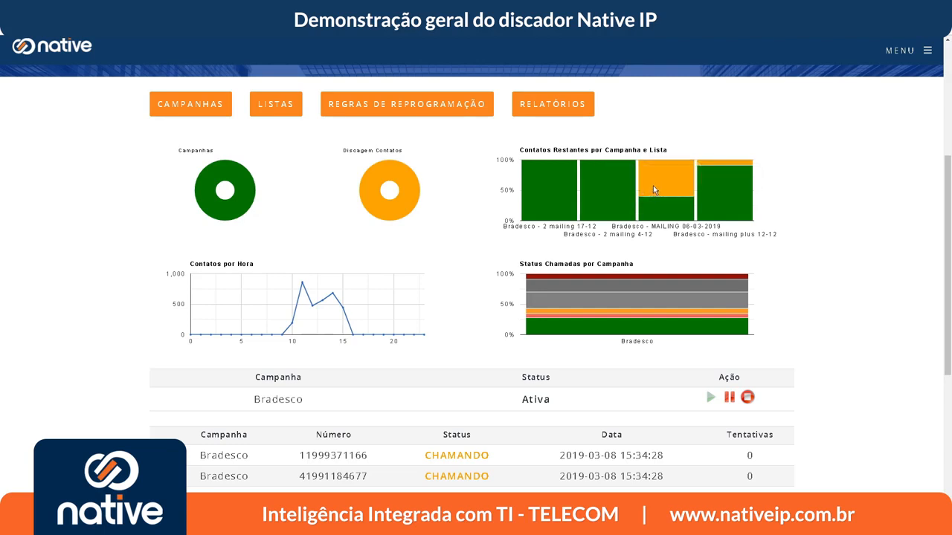
mouse_move(720, 168)
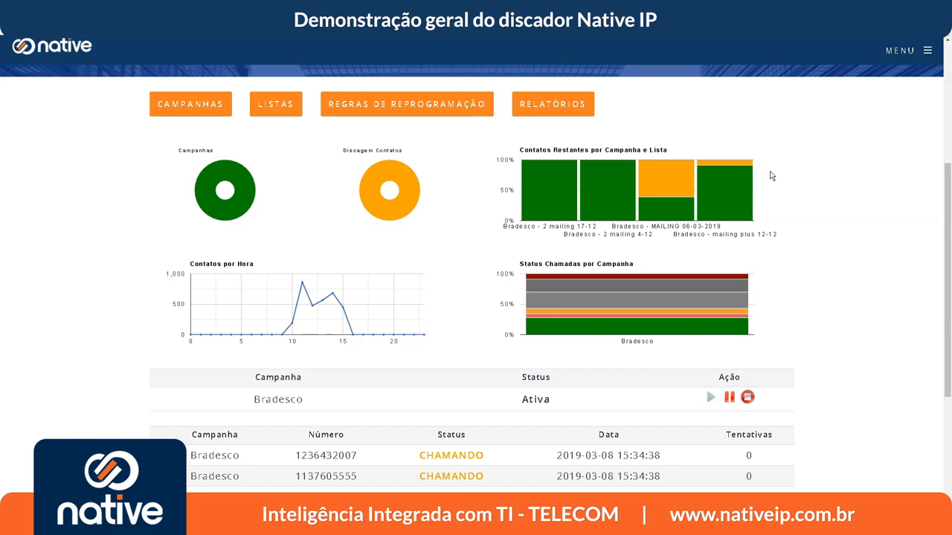
- Inspect the Contatos por Hora chart and each status segment of the Status Chamadas por Campanha chart
scroll(772, 175, down, 1)
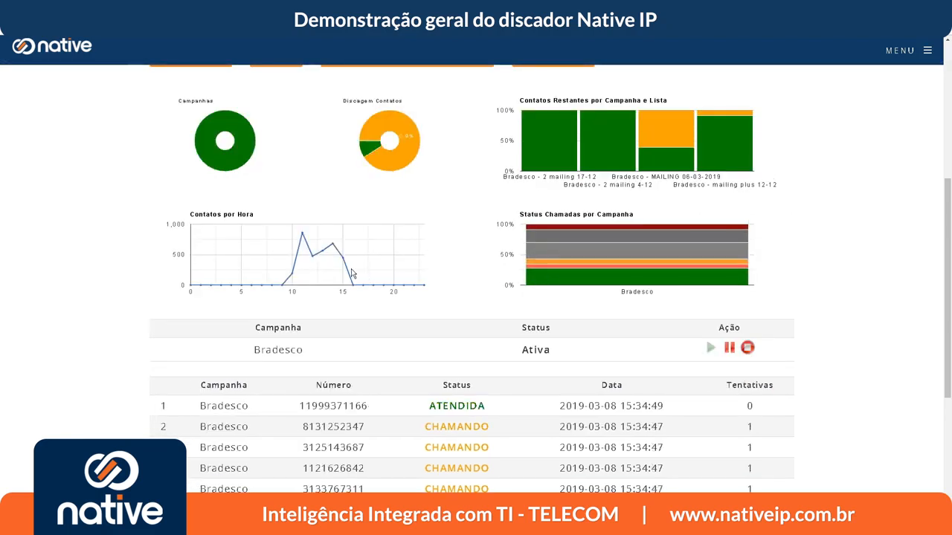
mouse_move(343, 263)
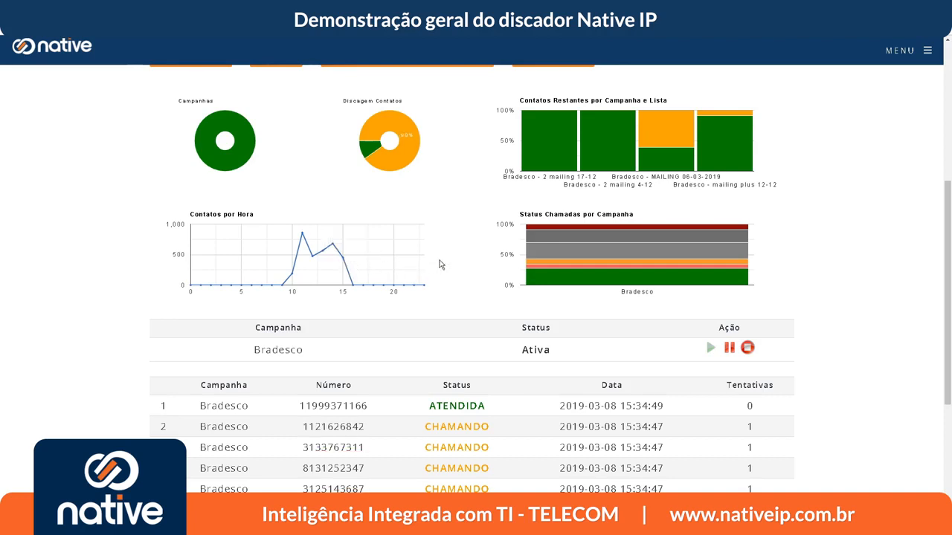
scroll(456, 261, down, 1)
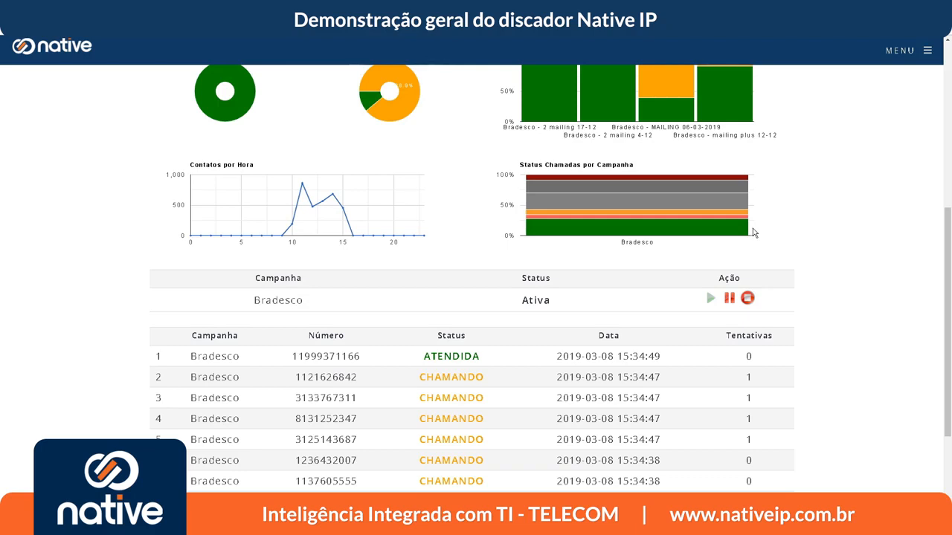
mouse_move(740, 235)
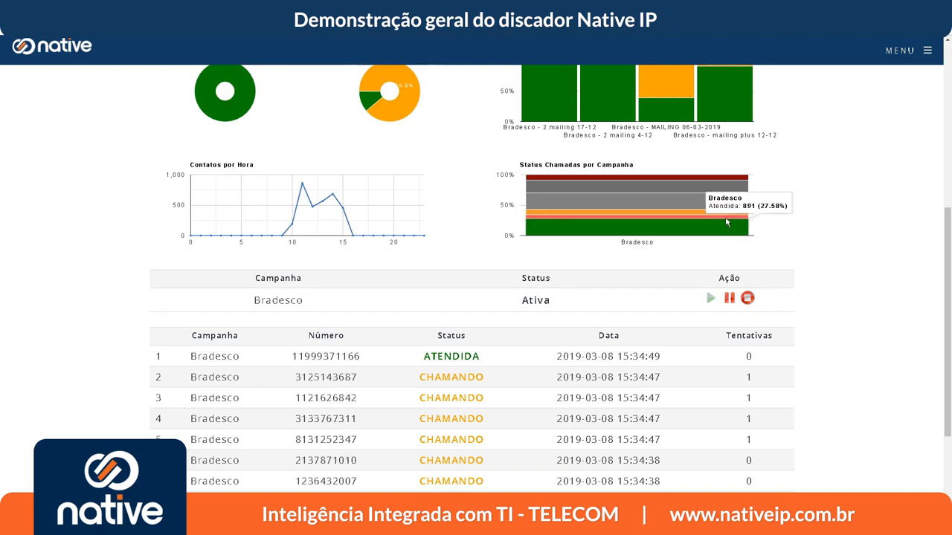
mouse_move(727, 216)
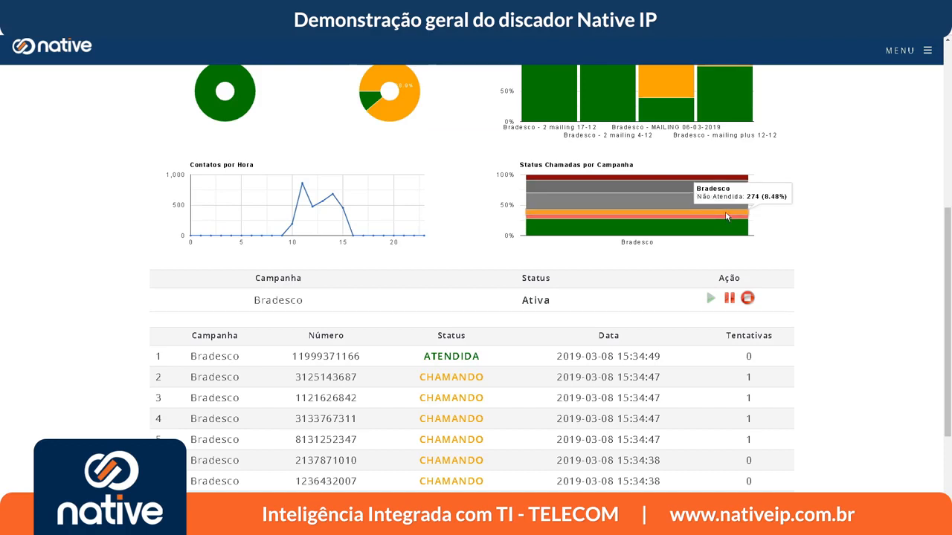
mouse_move(688, 201)
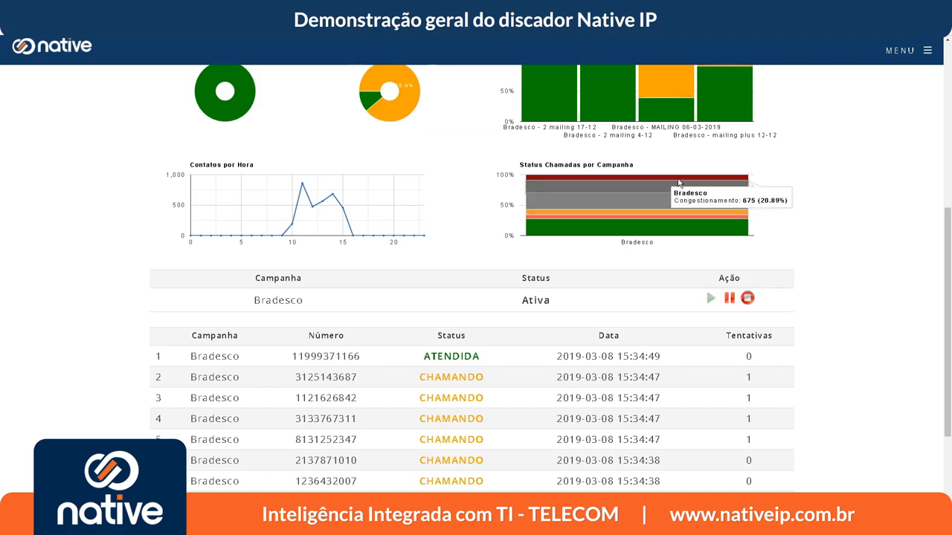
mouse_move(678, 181)
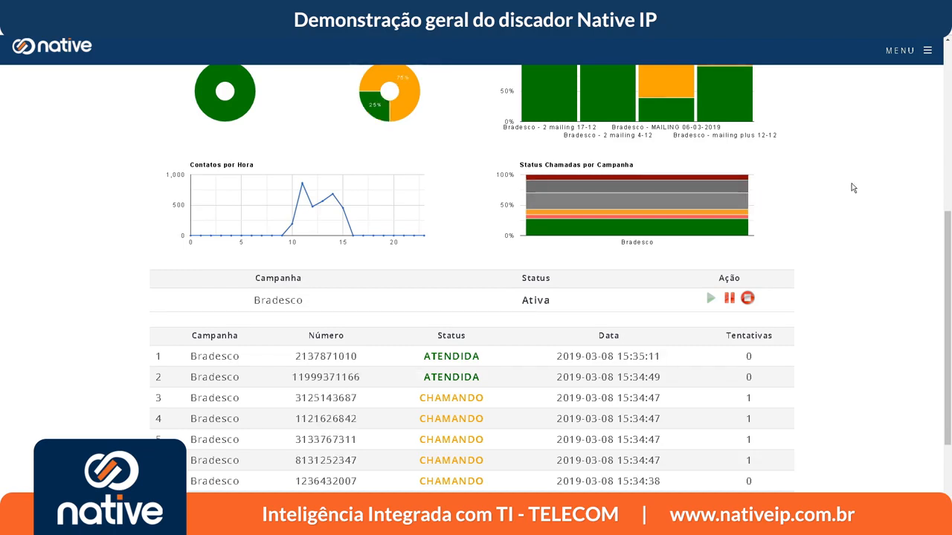
- Pause the Bradesco campaign and check its state in the Campanhas chart
scroll(854, 188, down, 1)
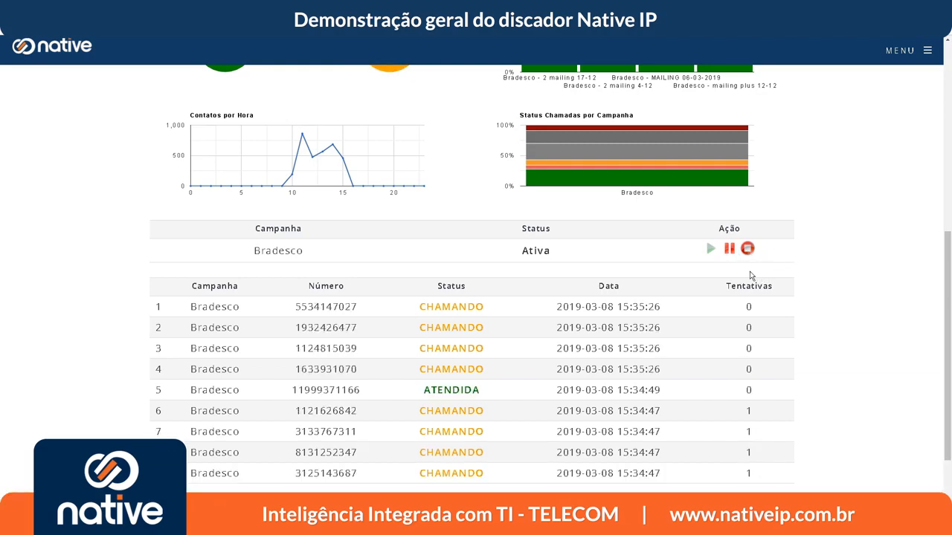
click(730, 250)
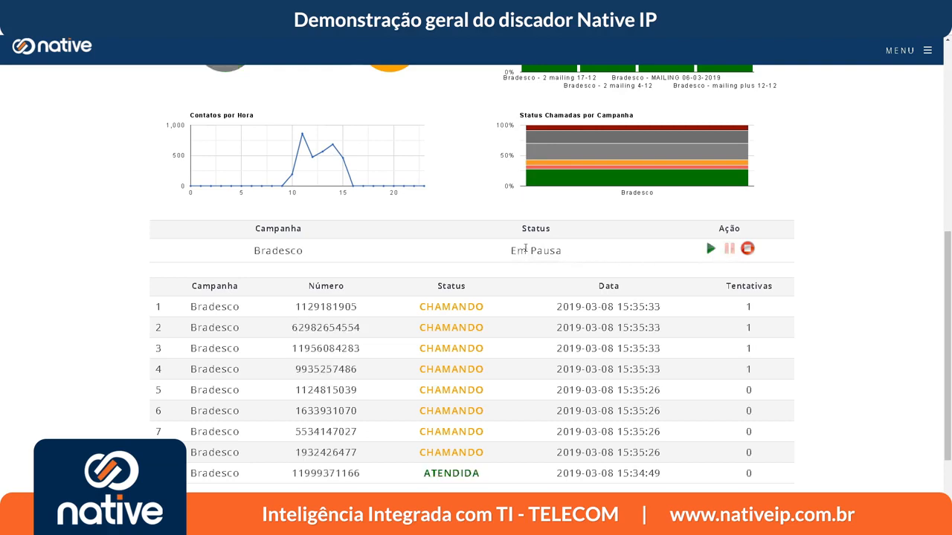
scroll(357, 213, up, 2)
mouse_move(242, 153)
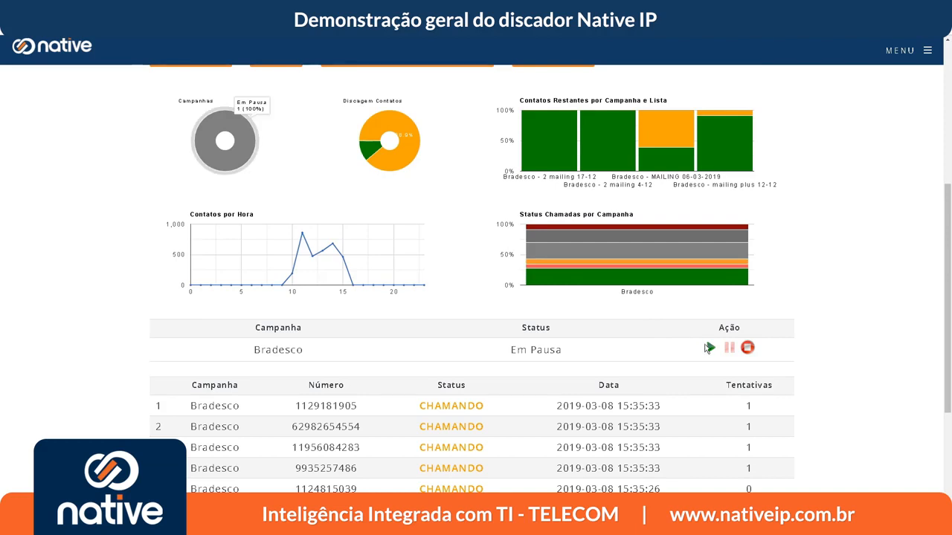
- Resume the Bradesco campaign and review its list of ongoing calls
scroll(705, 349, down, 1)
scroll(704, 348, down, 1)
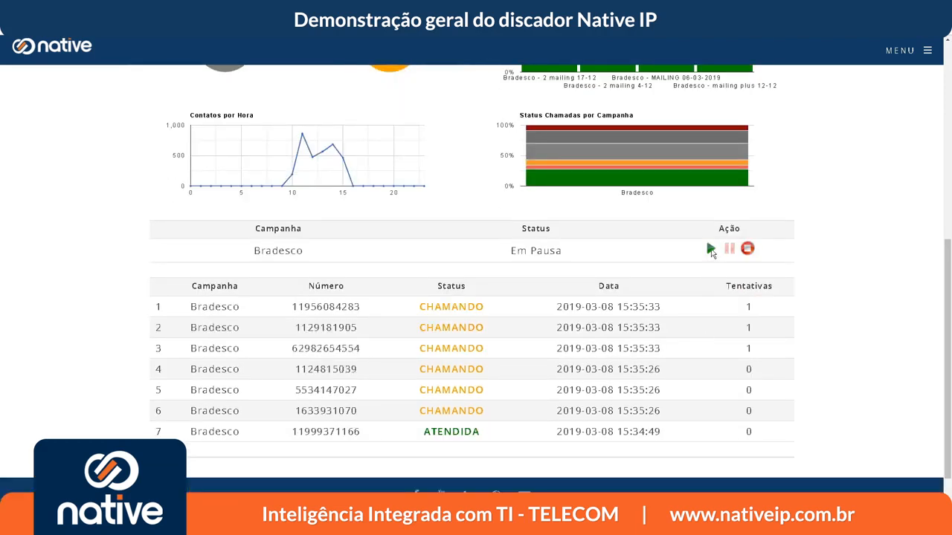
click(711, 251)
scroll(821, 318, down, 1)
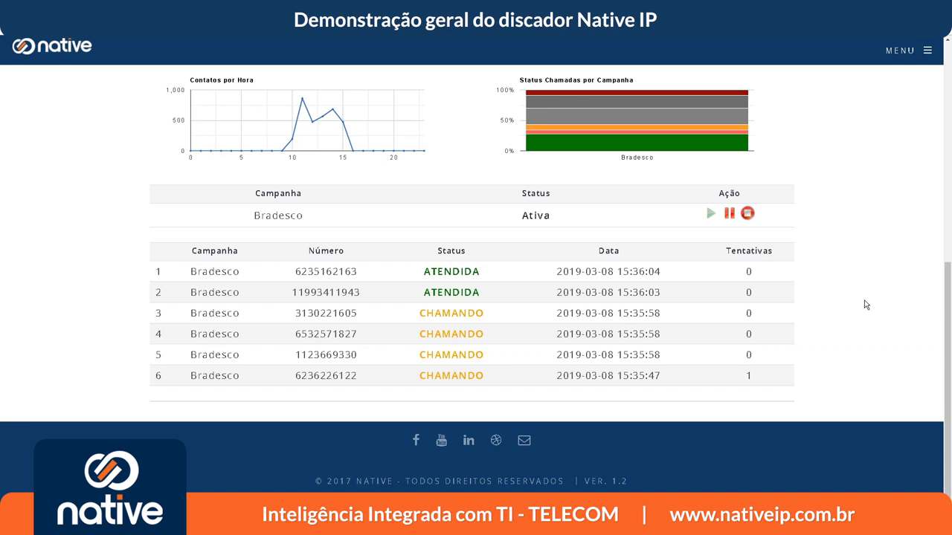
- Open the dialer's Regras de Reprogramação page and view the list of existing rules
scroll(864, 305, up, 1)
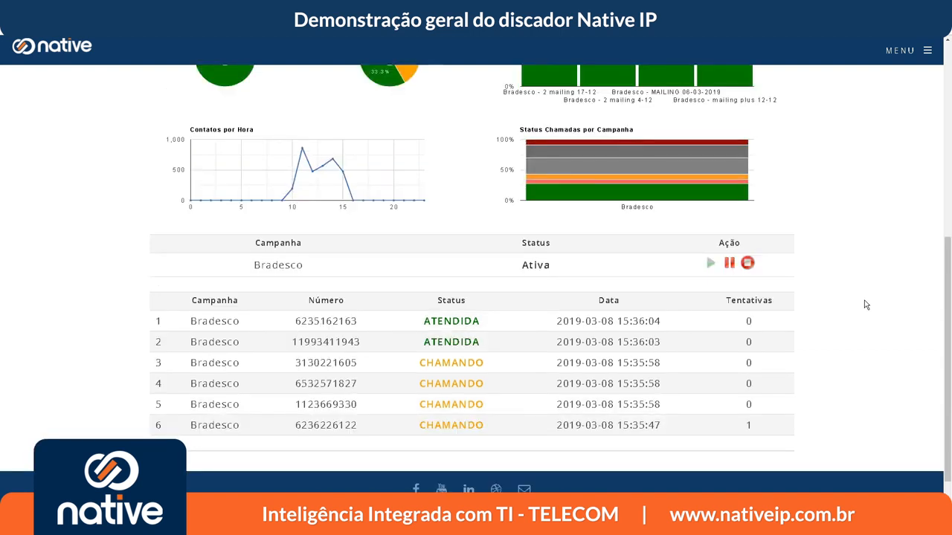
scroll(865, 305, up, 2)
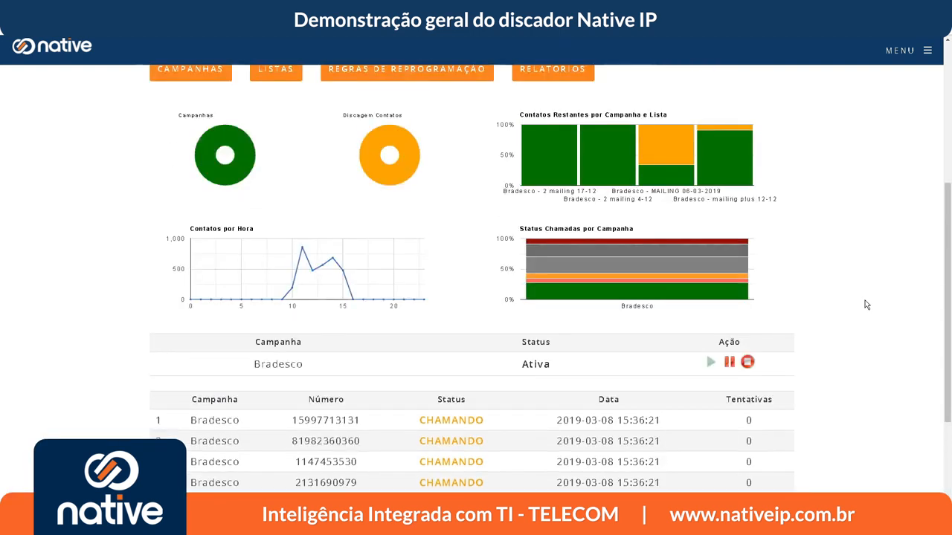
scroll(864, 305, up, 1)
scroll(864, 305, up, 1)
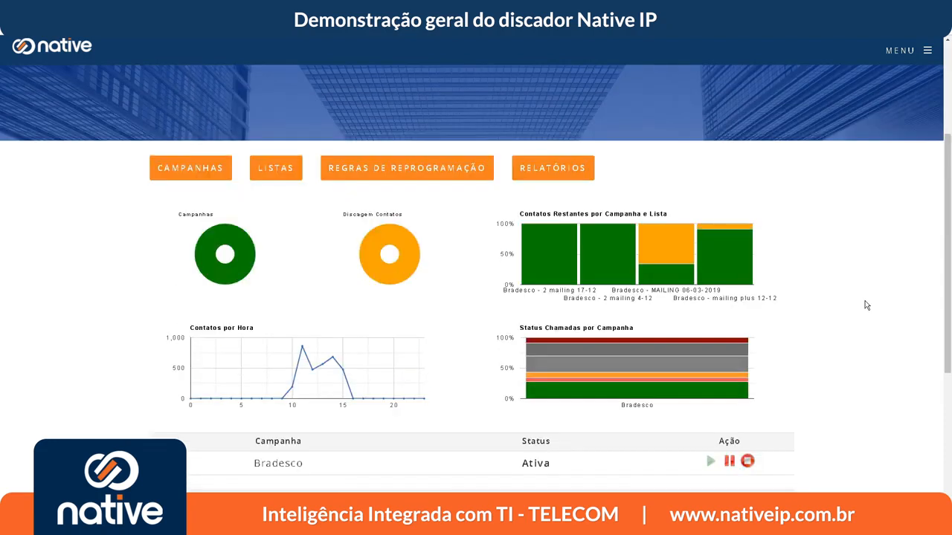
click(456, 170)
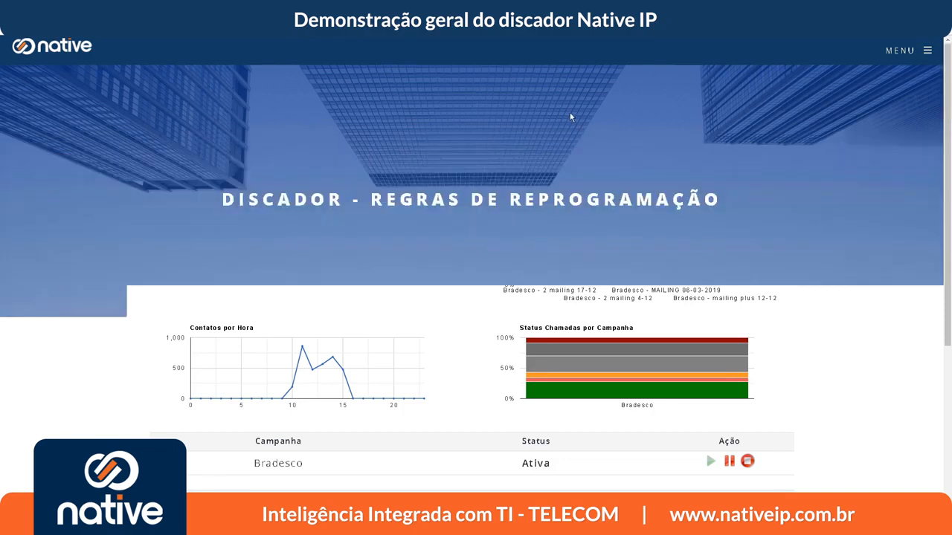
scroll(573, 135, down, 1)
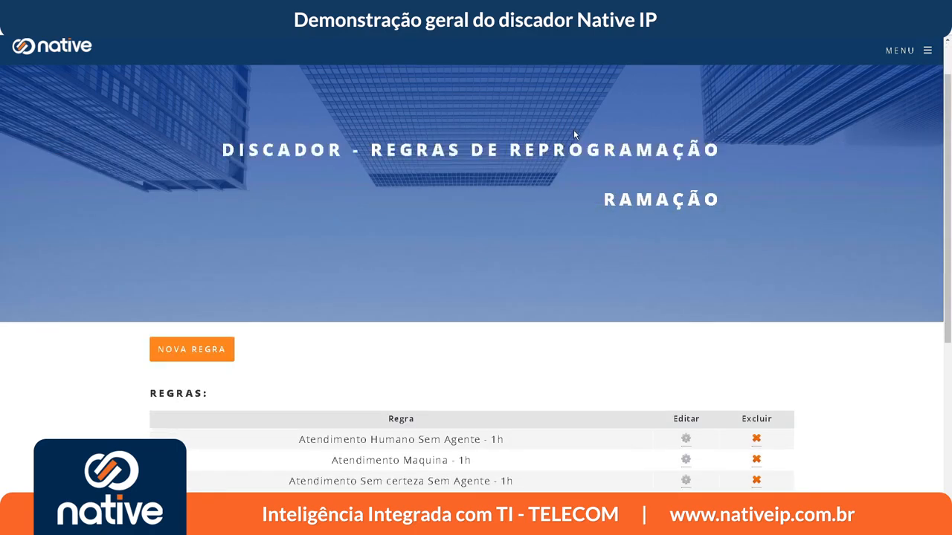
scroll(573, 134, down, 2)
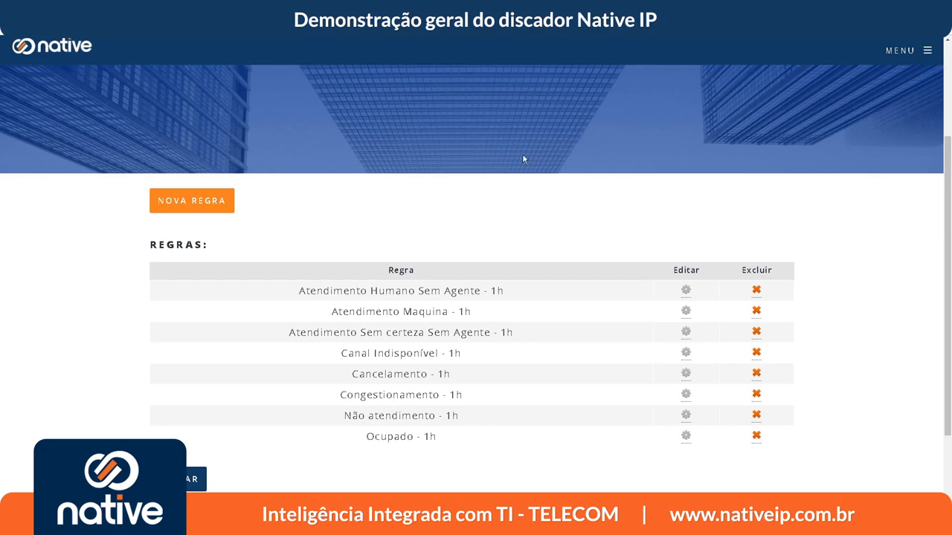
- Highlight the parts of the rule name "Atendimento Humano Sem Agente - 1h" one after another, ending with "Sem Agente"
double_click(340, 290)
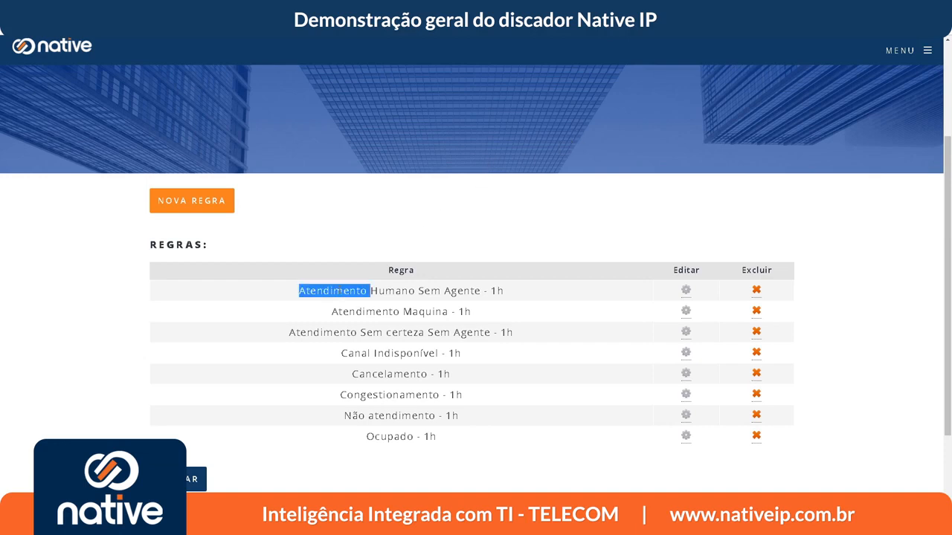
double_click(385, 290)
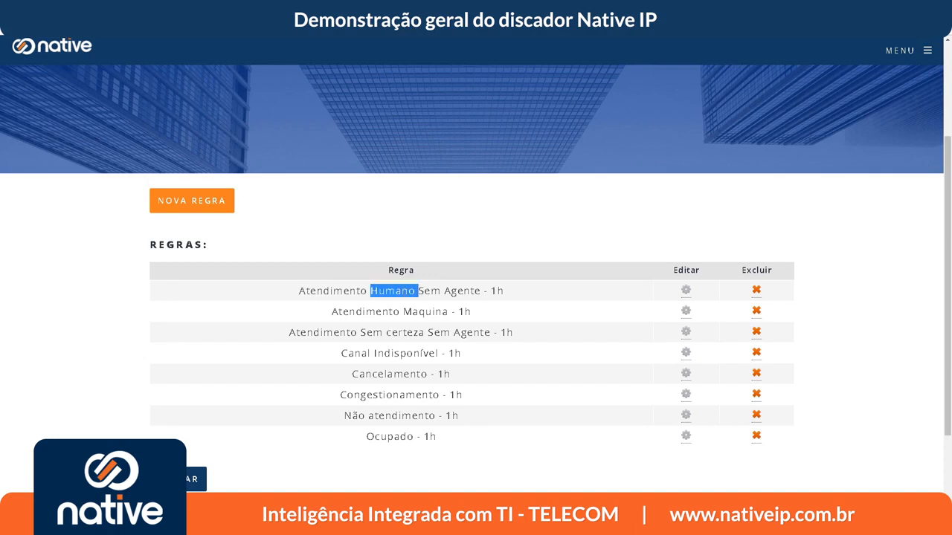
click(420, 291)
double_click(428, 291)
drag(469, 292, 478, 290)
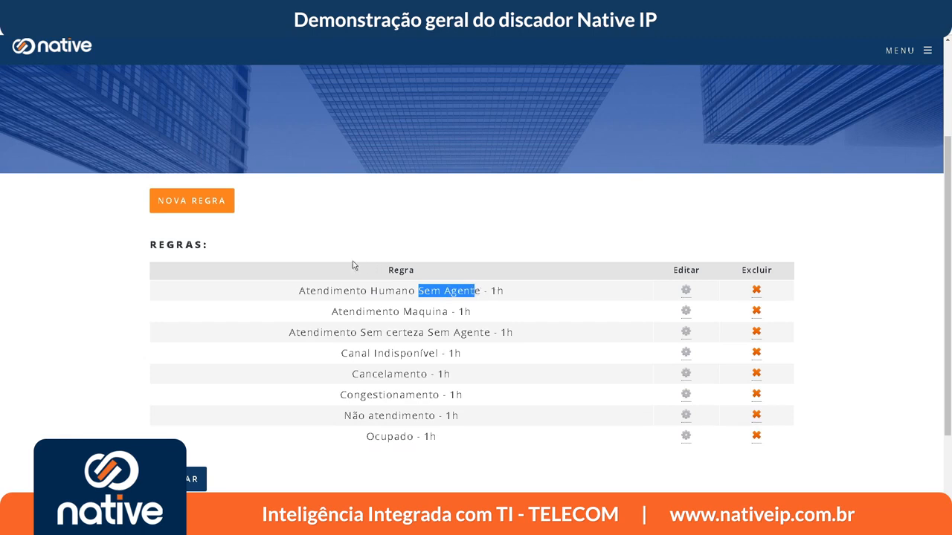
- Draft a new rule with disconnection cause BUSY: Ocupado and interval 3600, and return to the rule list without saving it
click(229, 209)
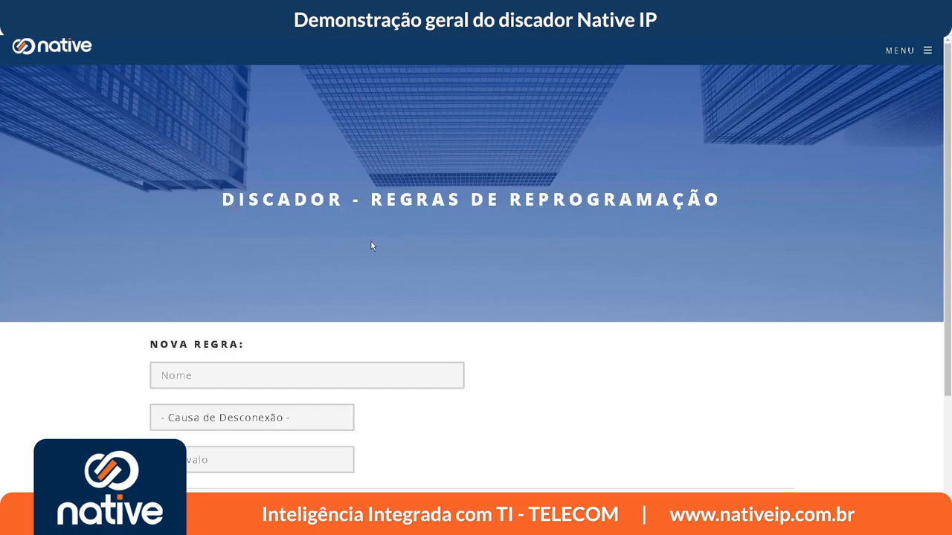
scroll(455, 250, down, 1)
click(385, 322)
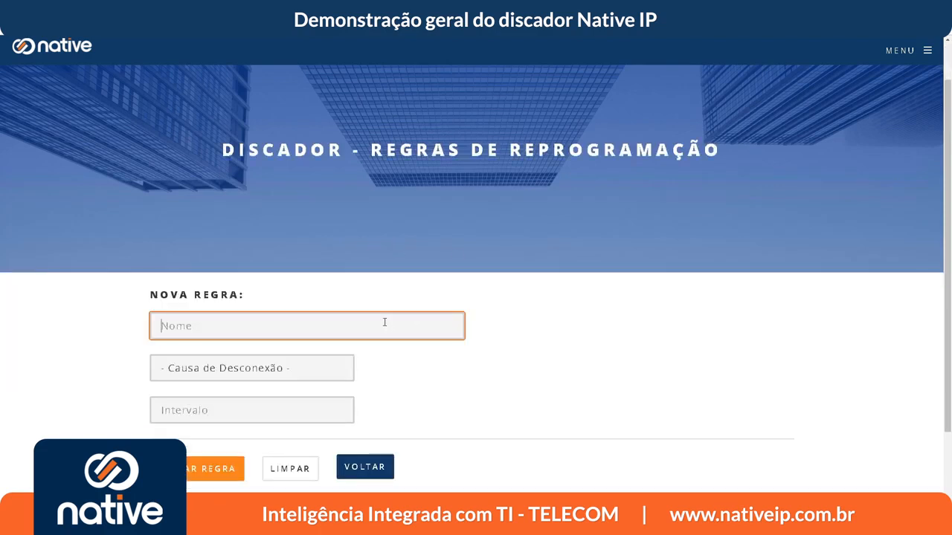
click(329, 374)
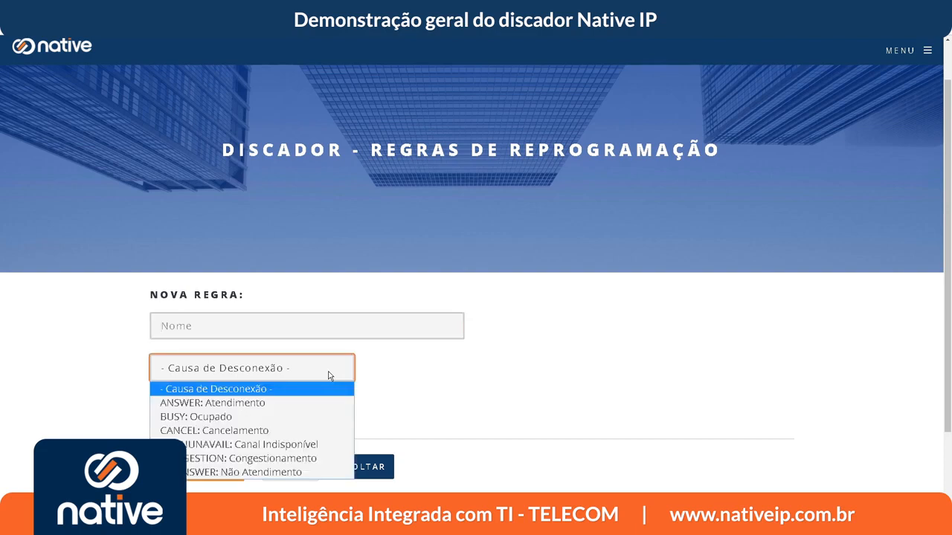
click(264, 417)
click(264, 418)
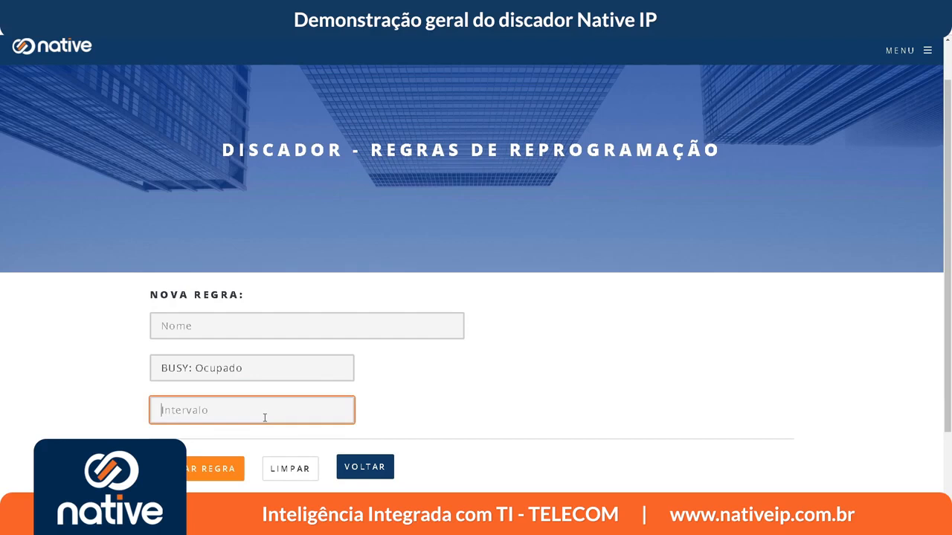
text(3600)
click(368, 466)
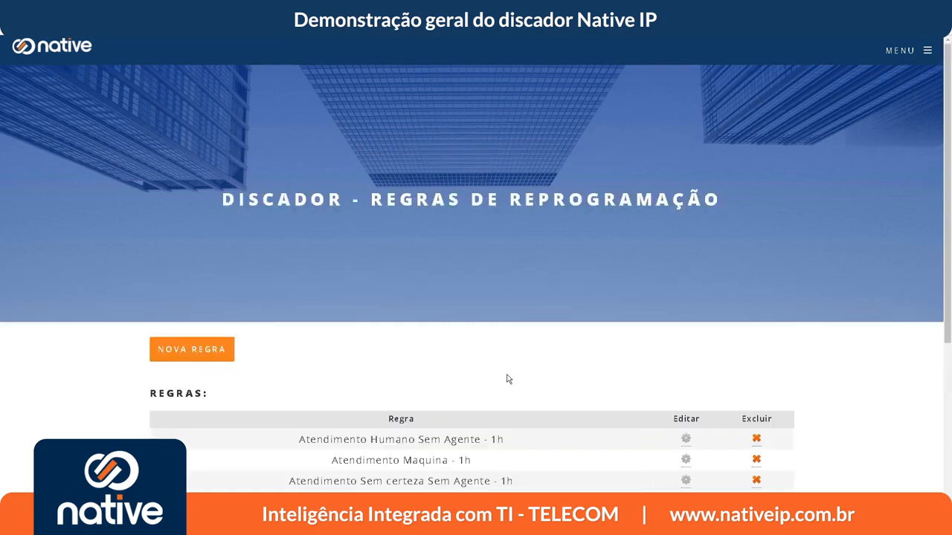
- Open the rule "Atendimento Humano Sem Agente - 1h" for editing and view its settings
scroll(506, 371, down, 2)
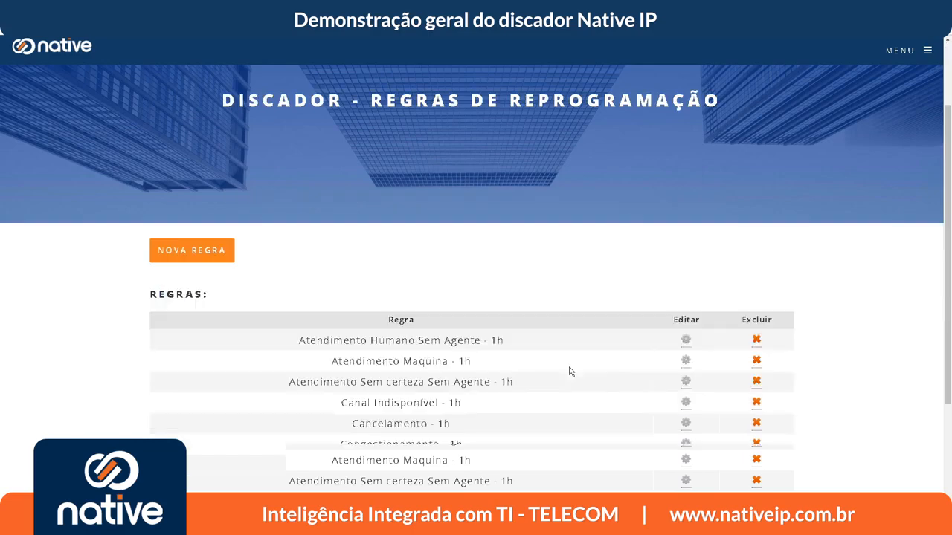
click(685, 342)
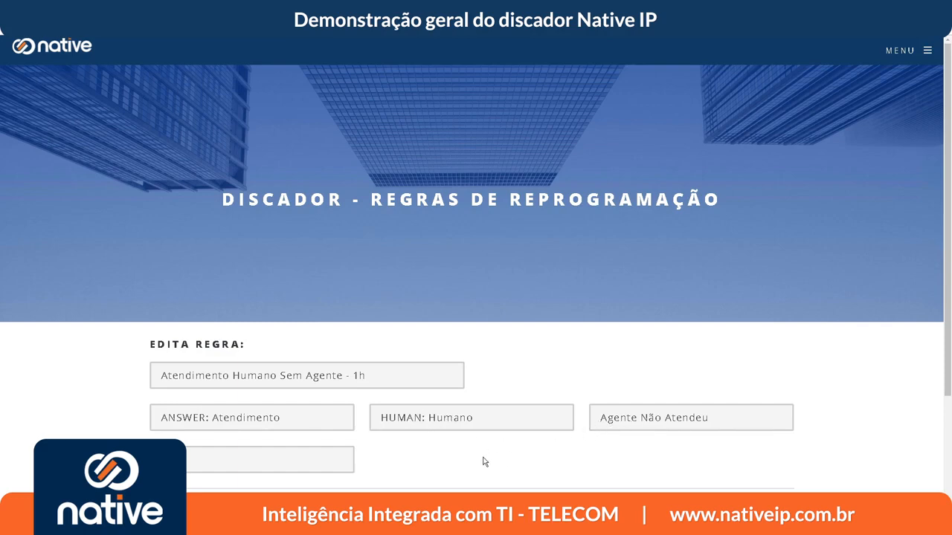
scroll(290, 460, down, 1)
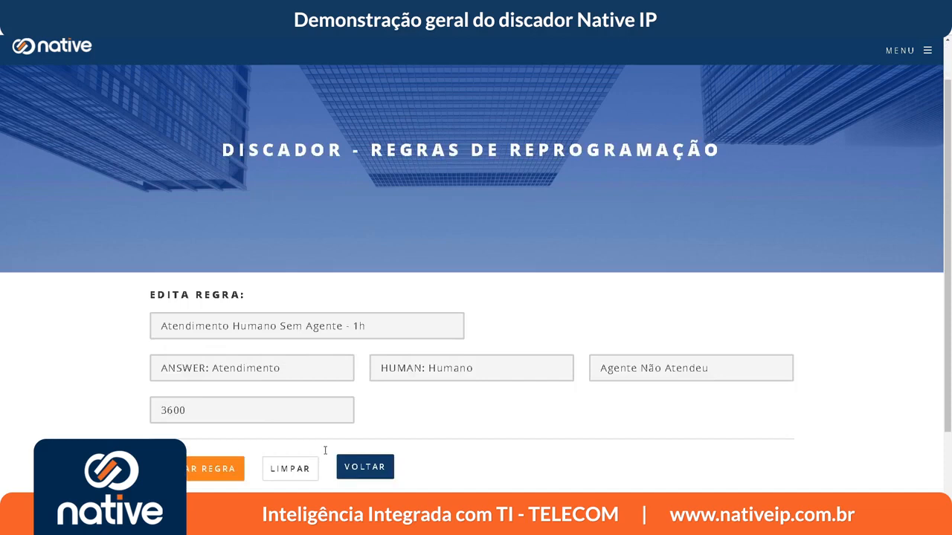
- Open the rule "Atendimento Sem certeza Sem Agente - 1h" for editing, view its AMD return options, and go back to the rule list
click(360, 473)
click(684, 435)
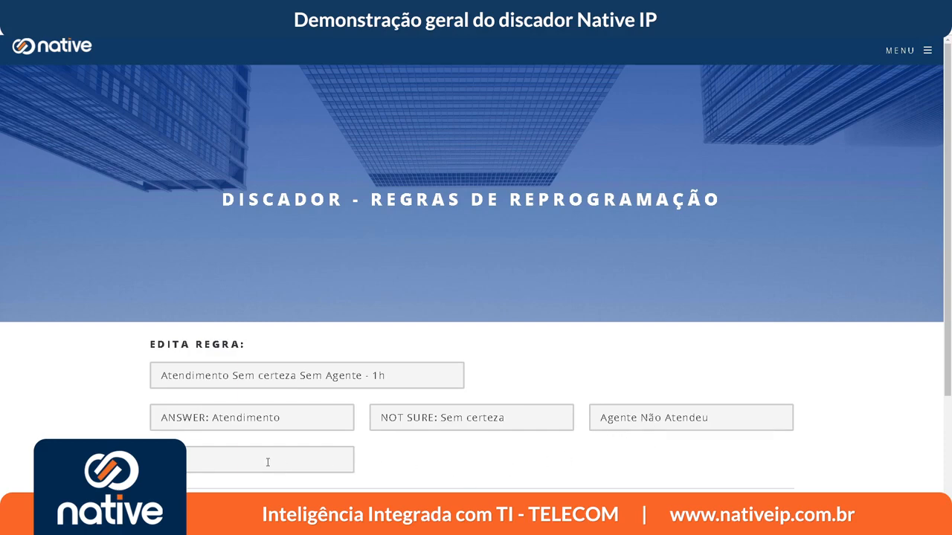
scroll(427, 472, down, 1)
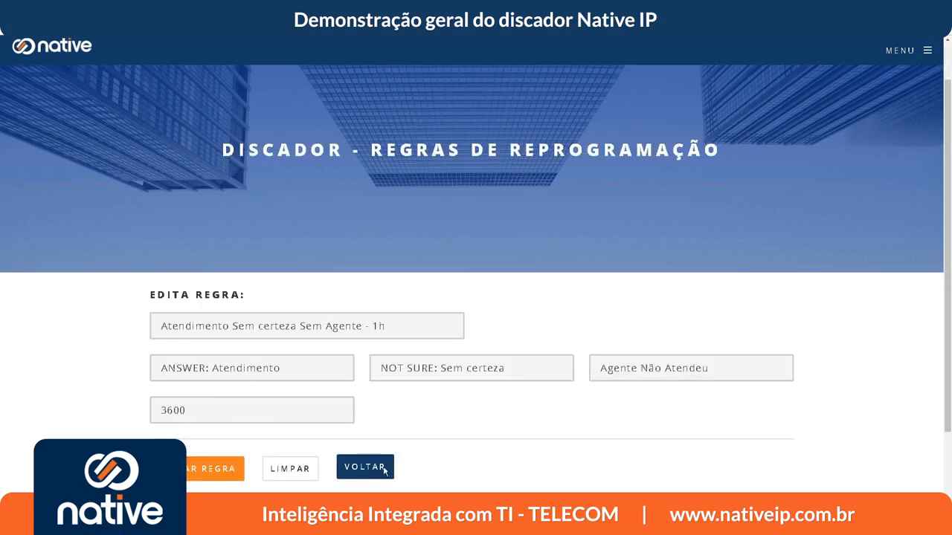
click(453, 371)
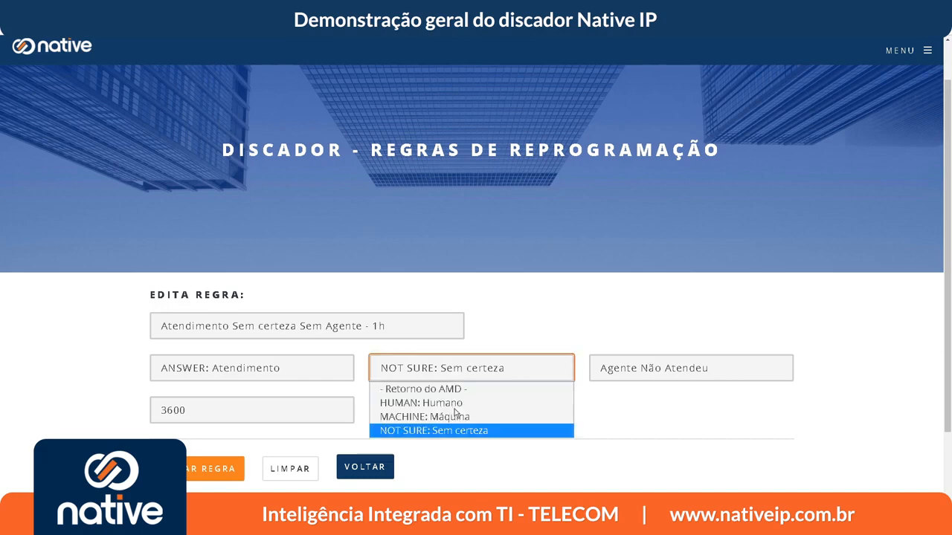
click(381, 468)
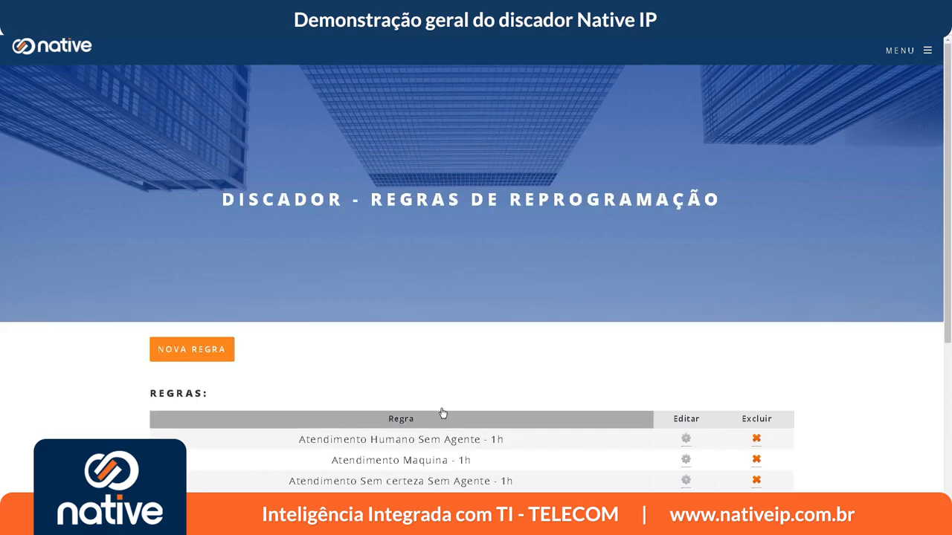
- Leave the rescheduling rules, open the dialer's Listas page and view the existing contact lists
scroll(452, 393, down, 4)
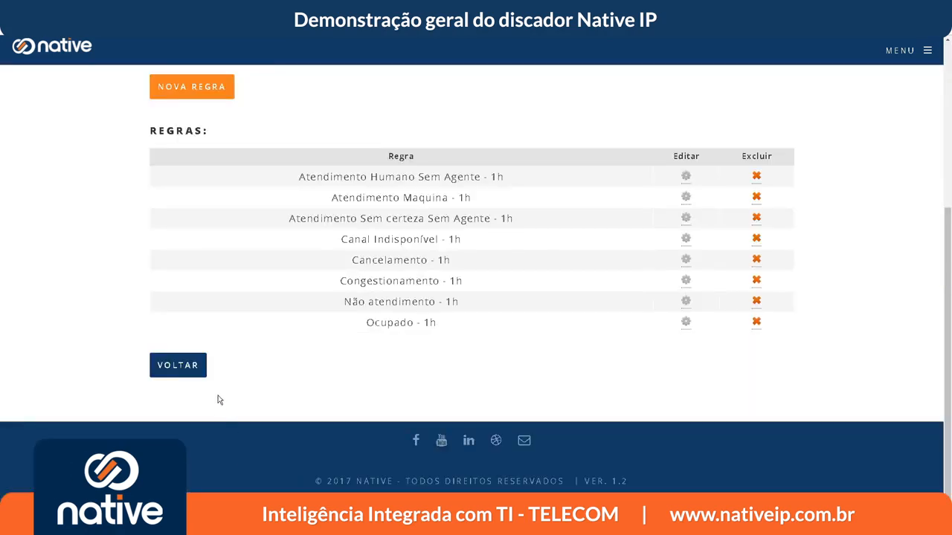
click(194, 370)
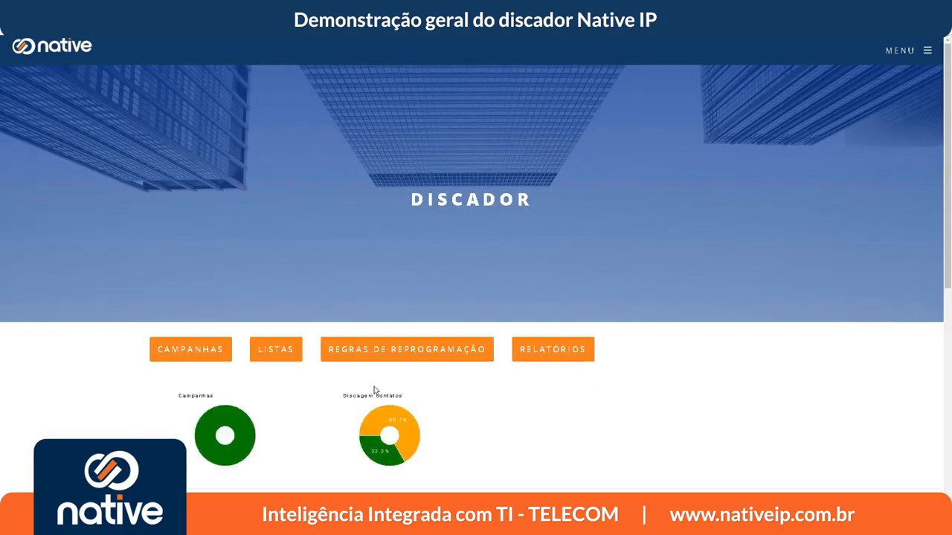
click(282, 355)
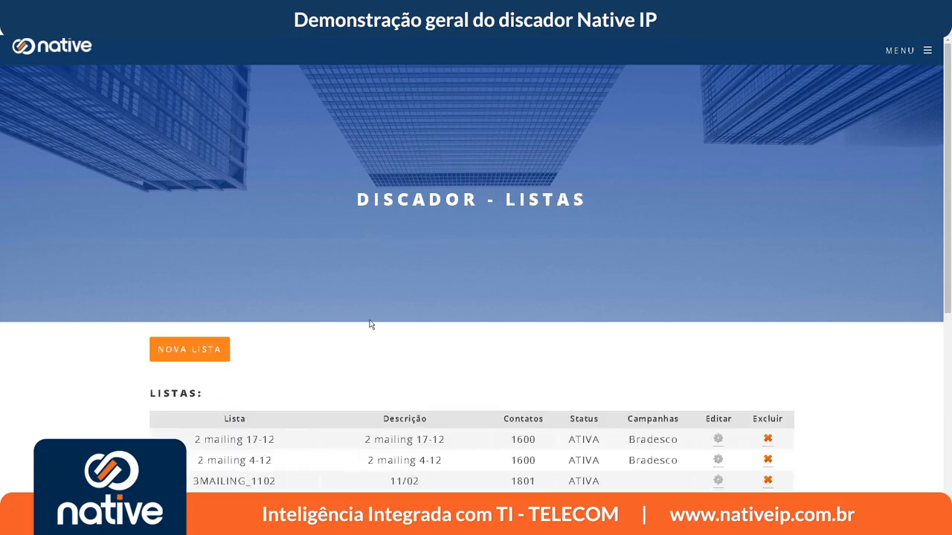
scroll(373, 323, down, 1)
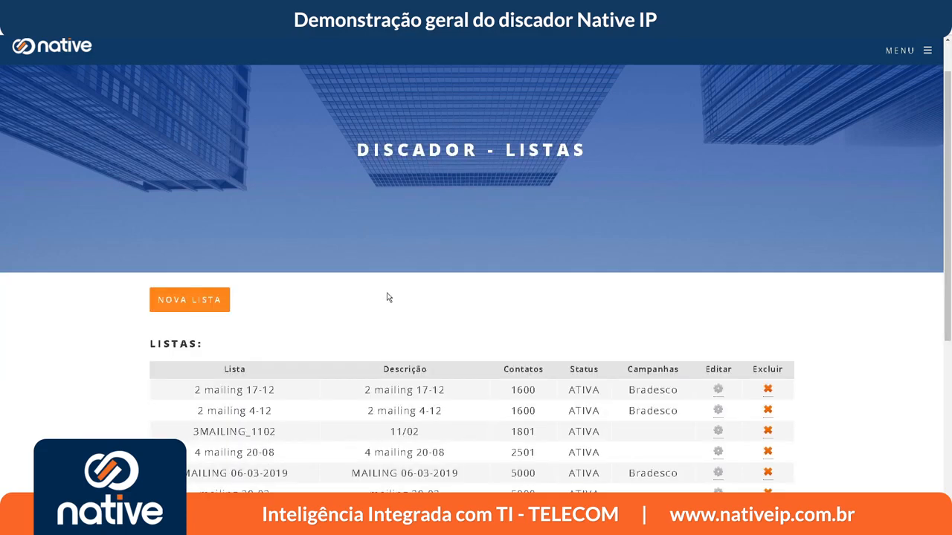
scroll(386, 298, down, 2)
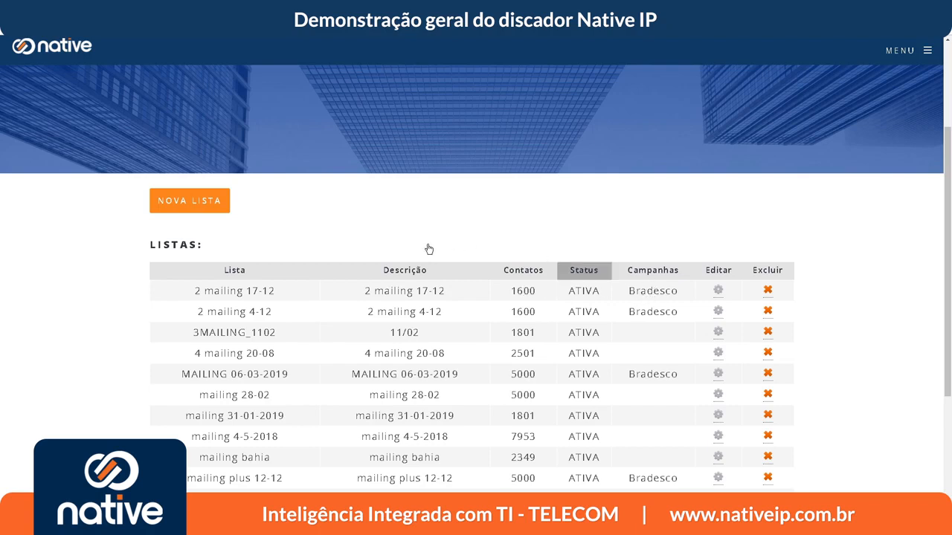
- Start a new contact list with the name "Mailing" and the description "descriçao"
click(215, 203)
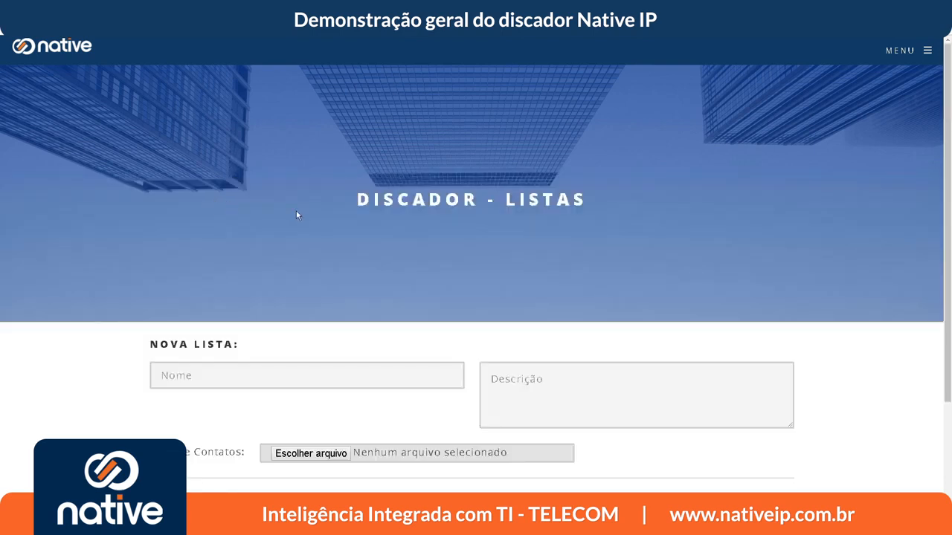
scroll(296, 215, down, 1)
click(280, 326)
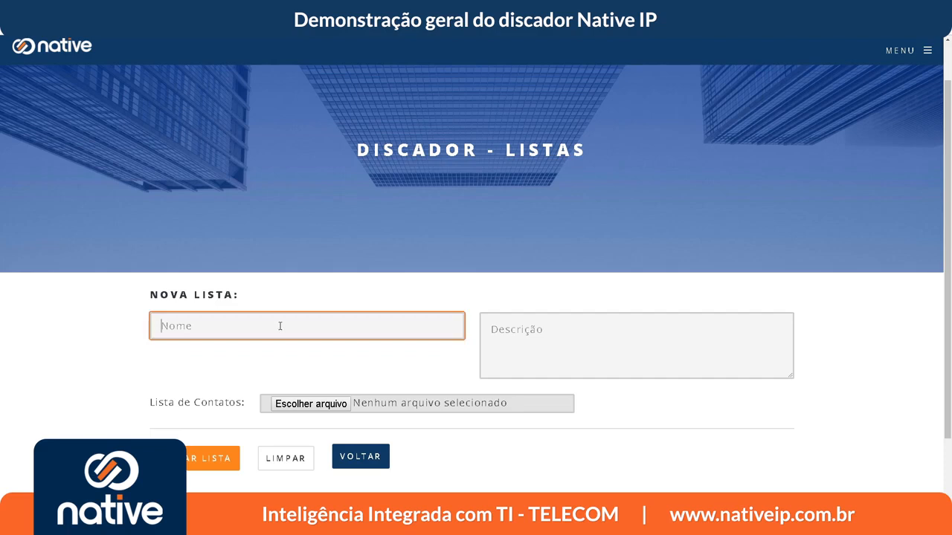
text(Mailing)
key(Tab)
text(descri)
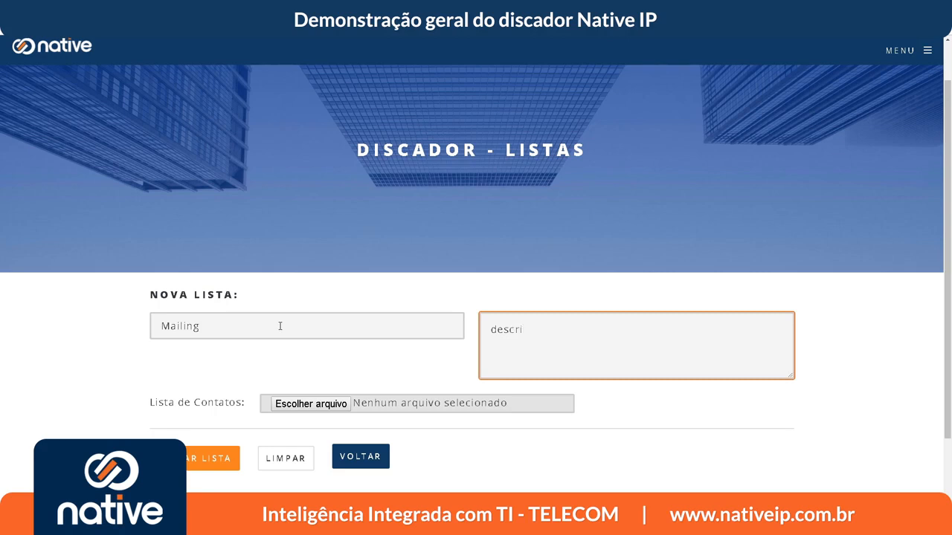
text(çao)
- Load the contact file Pasta1.csv from the desktop folder into the new list
click(300, 408)
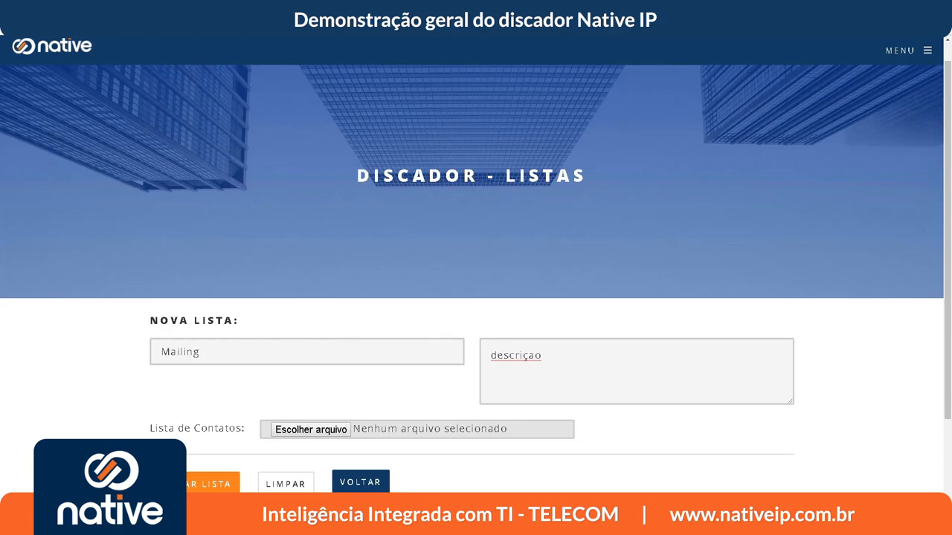
click(324, 431)
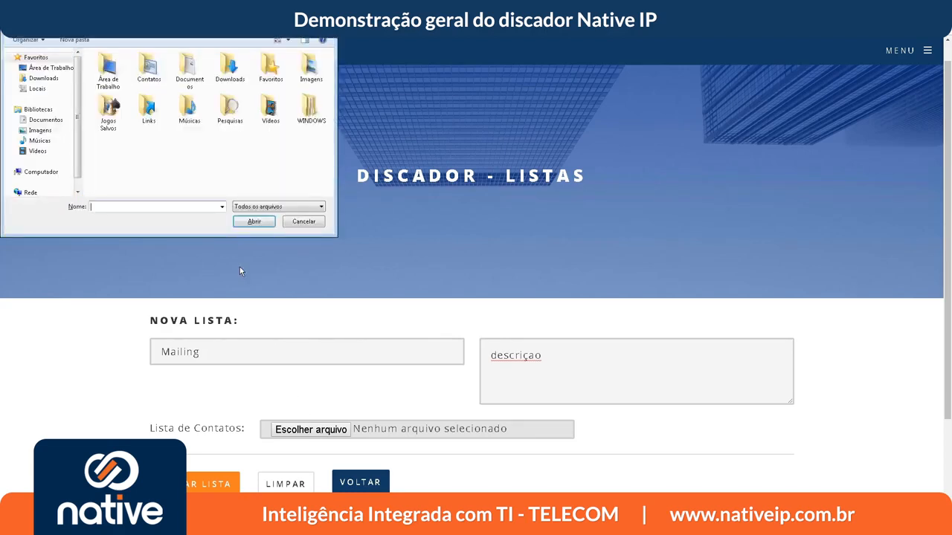
click(49, 69)
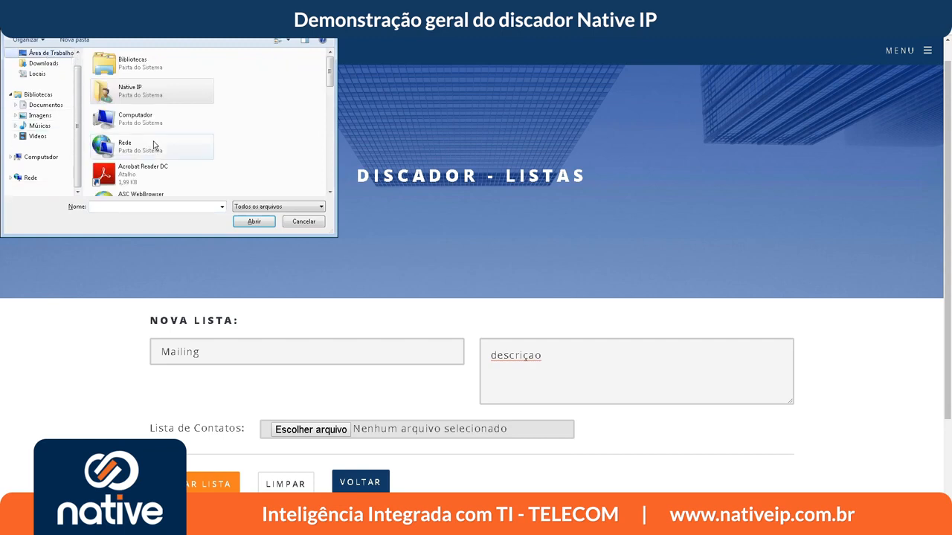
drag(329, 75, 325, 188)
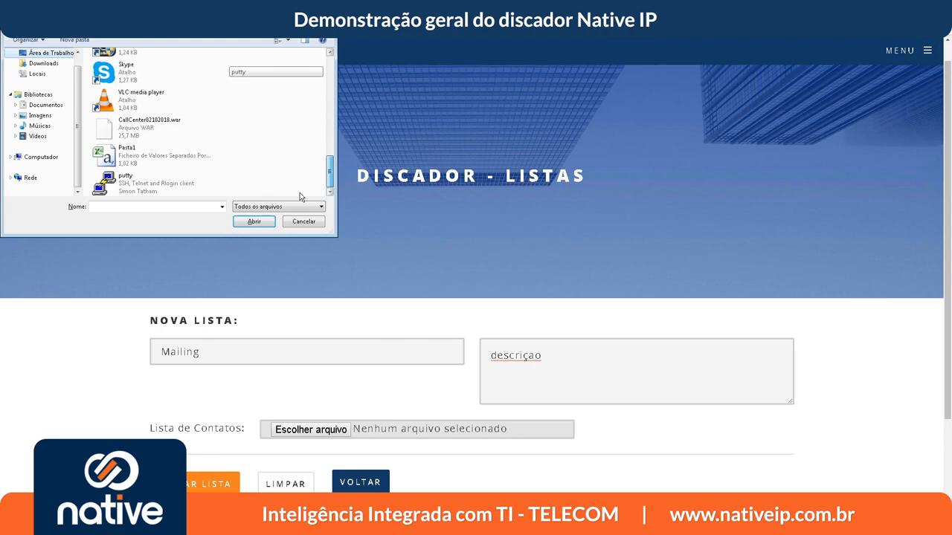
click(191, 161)
click(252, 221)
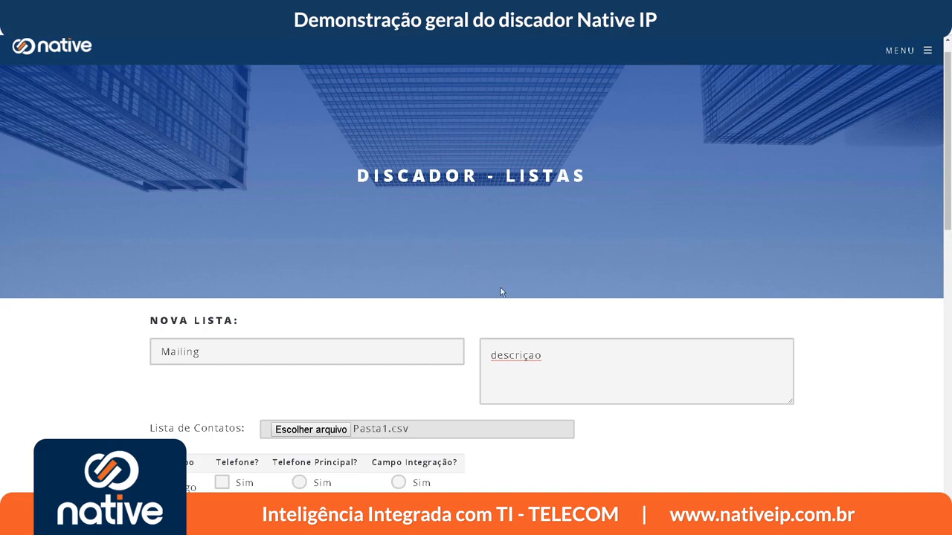
- Examine the fields read from Pasta1.csv and their phone, main phone and integration field options
scroll(943, 186, down, 1)
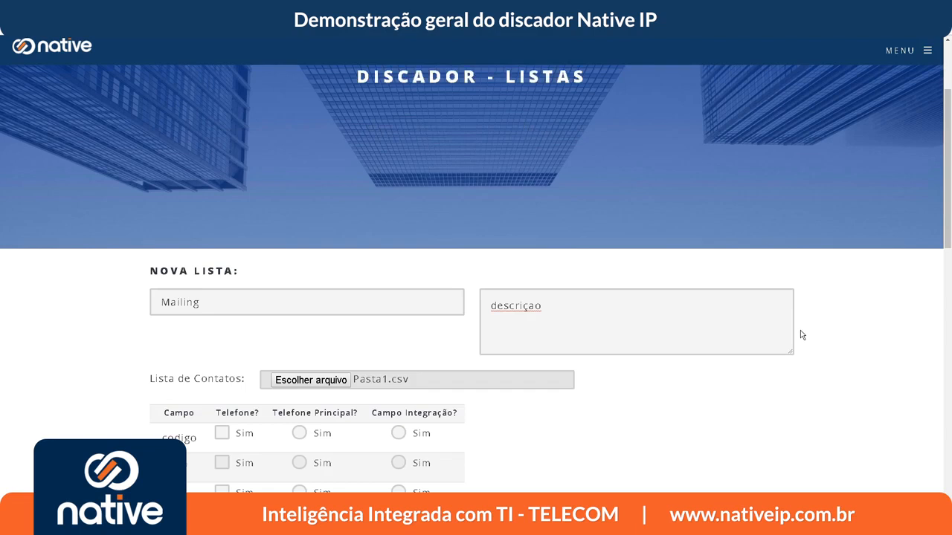
scroll(800, 330, down, 1)
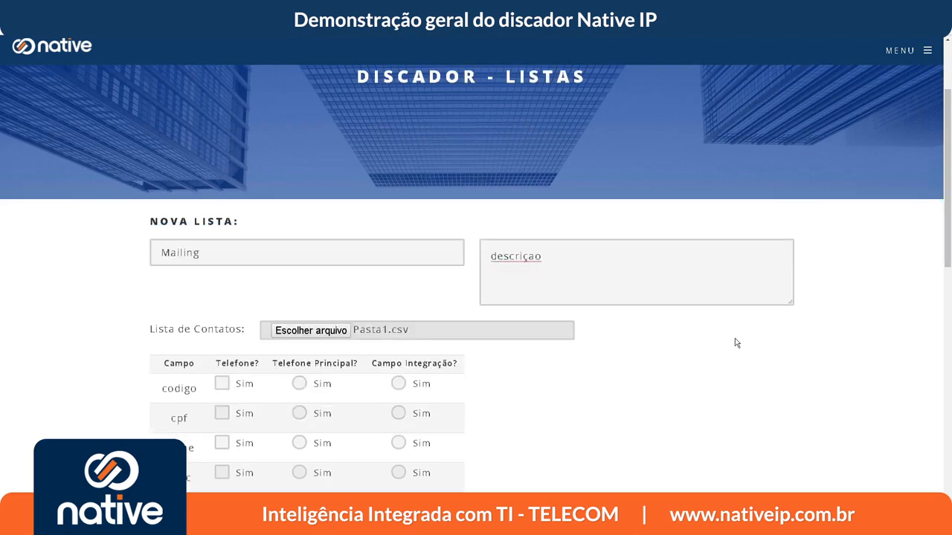
scroll(733, 342, down, 2)
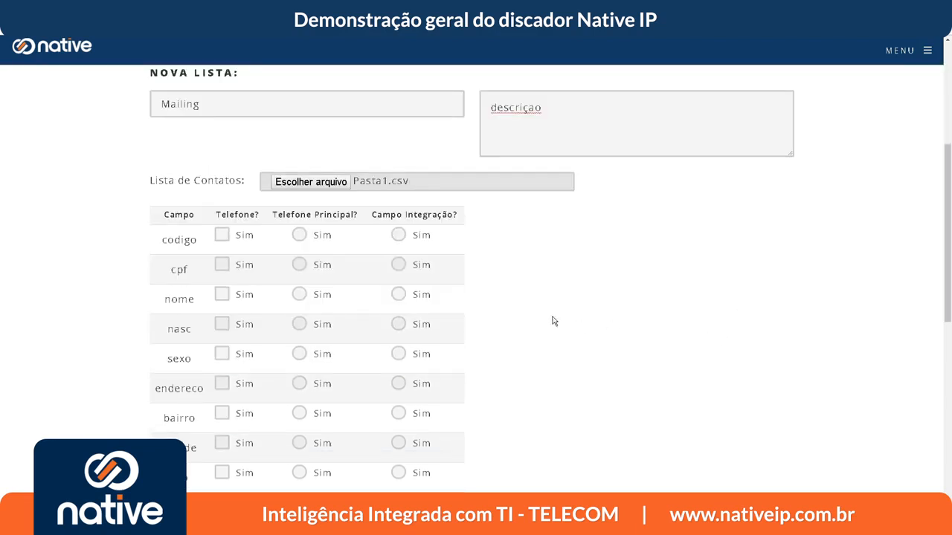
scroll(553, 322, down, 1)
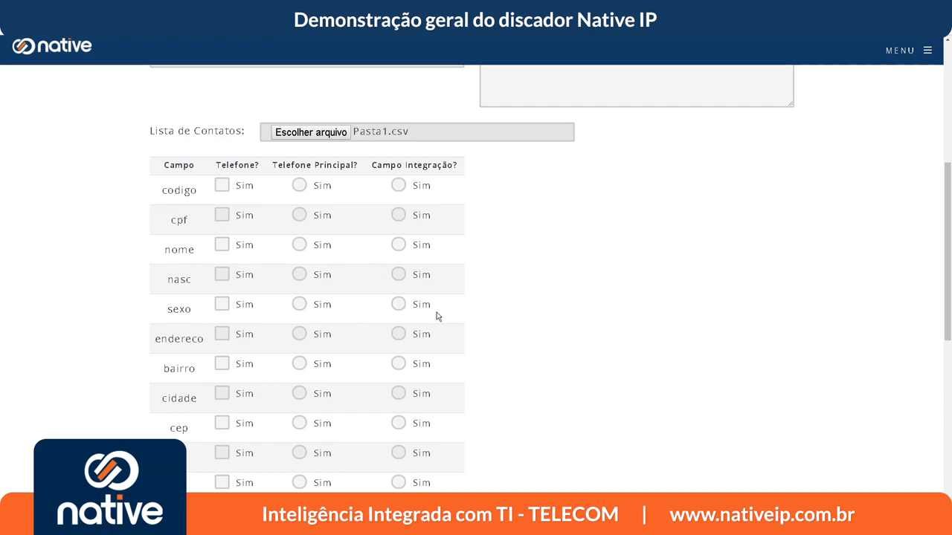
scroll(444, 317, down, 3)
scroll(313, 313, down, 1)
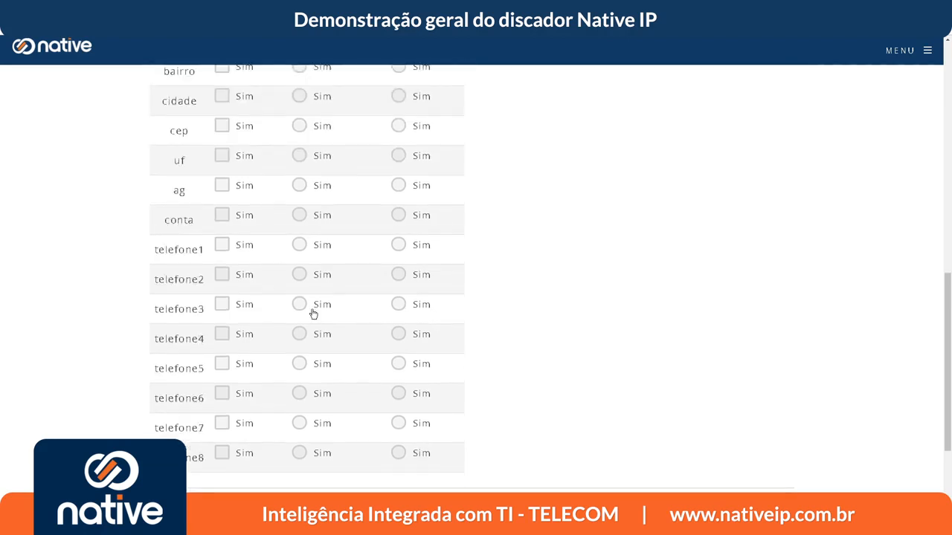
scroll(245, 286, down, 1)
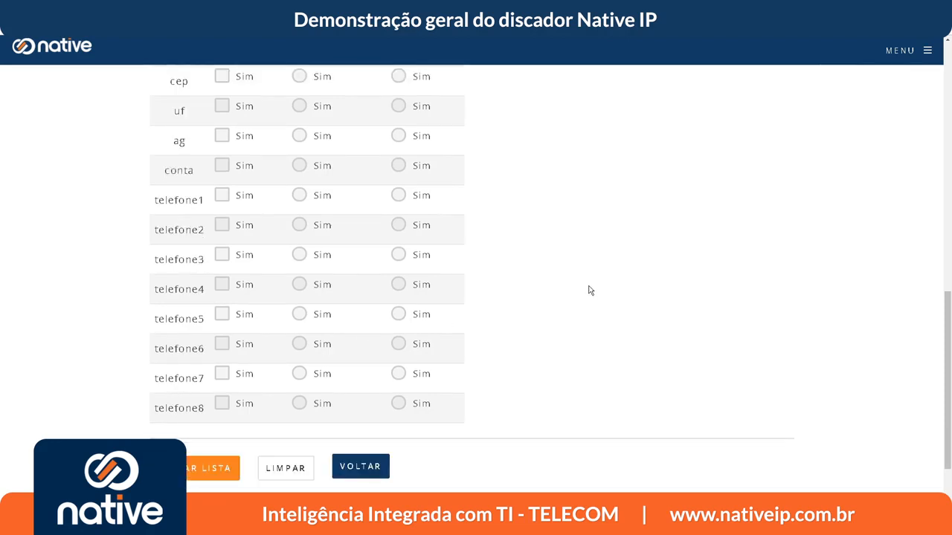
scroll(589, 290, up, 3)
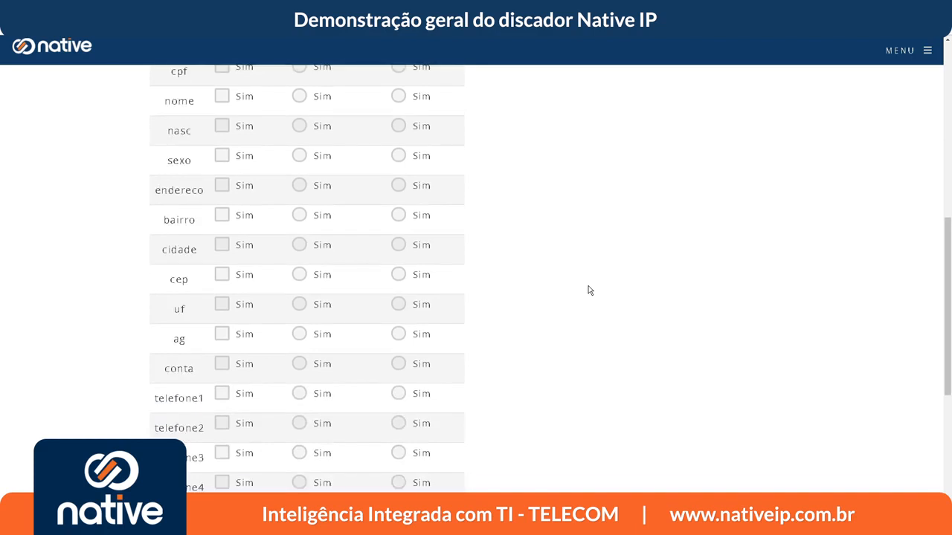
scroll(589, 290, up, 1)
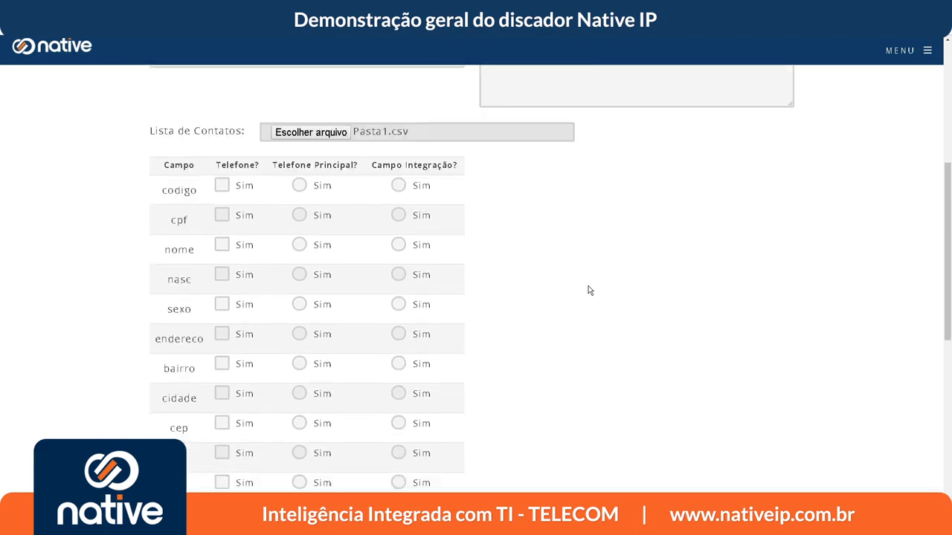
scroll(589, 290, down, 3)
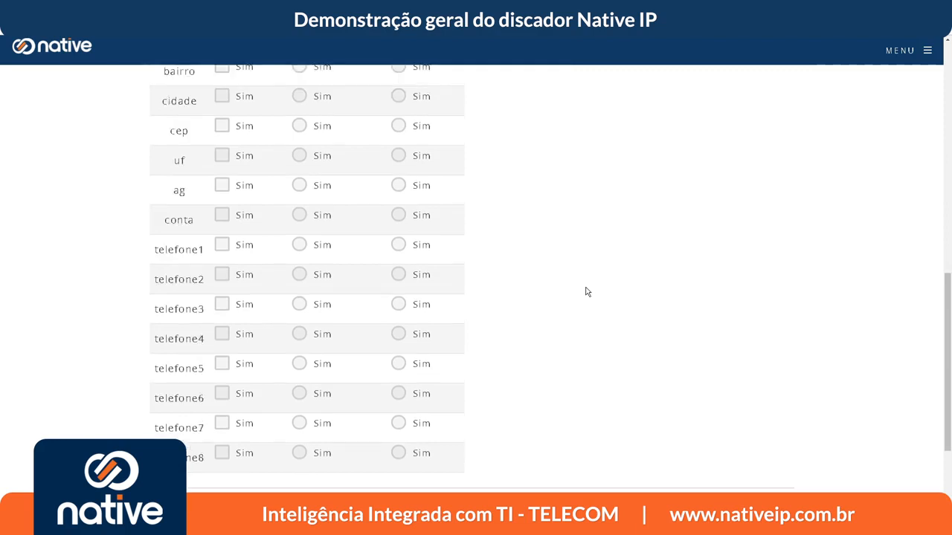
- Mark the fields telefone1 through telefone8 as phone fields
click(223, 250)
click(221, 278)
click(221, 305)
click(221, 339)
click(221, 365)
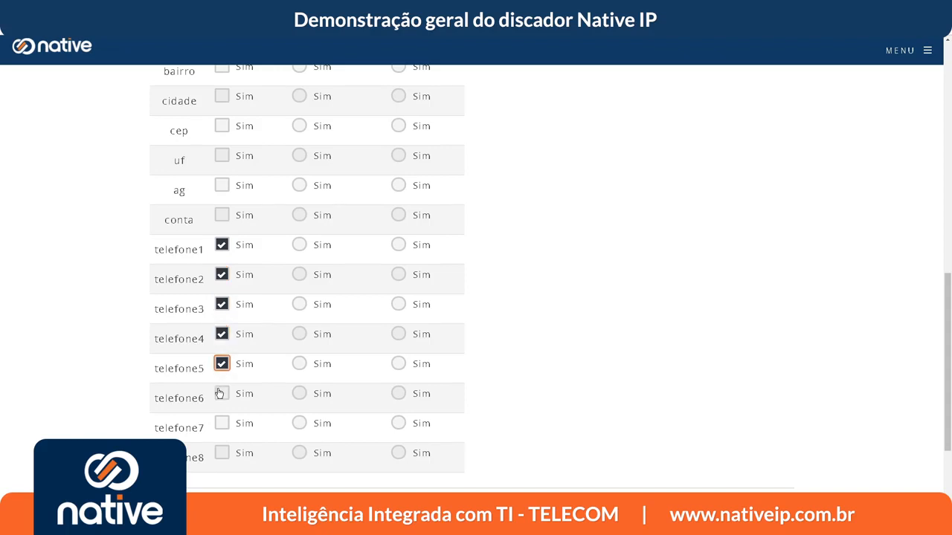
click(221, 395)
click(221, 424)
click(218, 454)
- Choose telefone1 as the main phone field, and return to the list overview without saving the new list
scroll(512, 274, up, 1)
scroll(512, 275, up, 1)
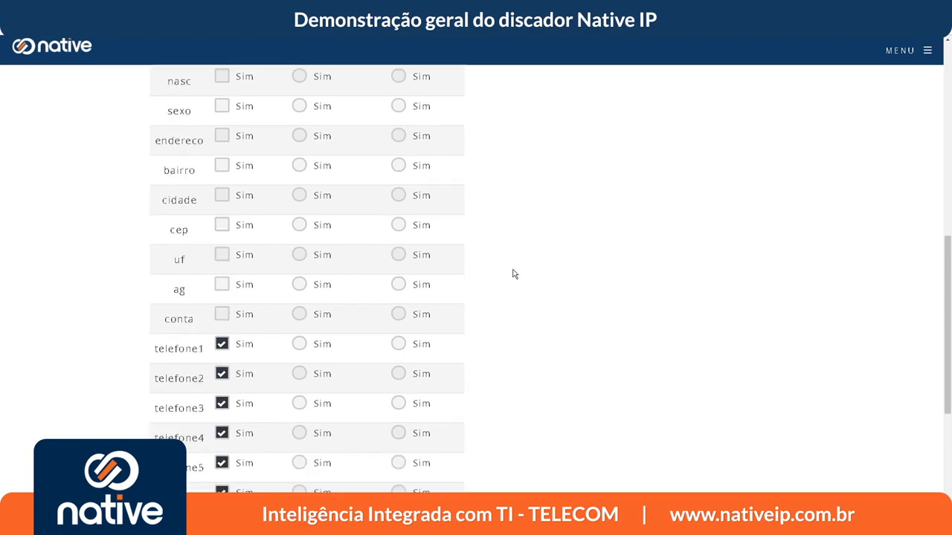
scroll(512, 274, up, 1)
scroll(512, 275, up, 1)
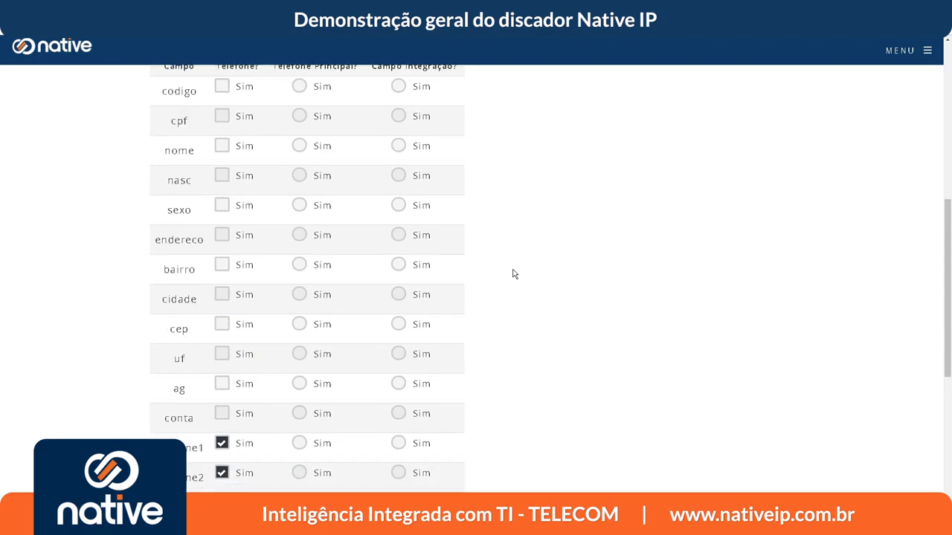
click(299, 443)
scroll(597, 302, down, 4)
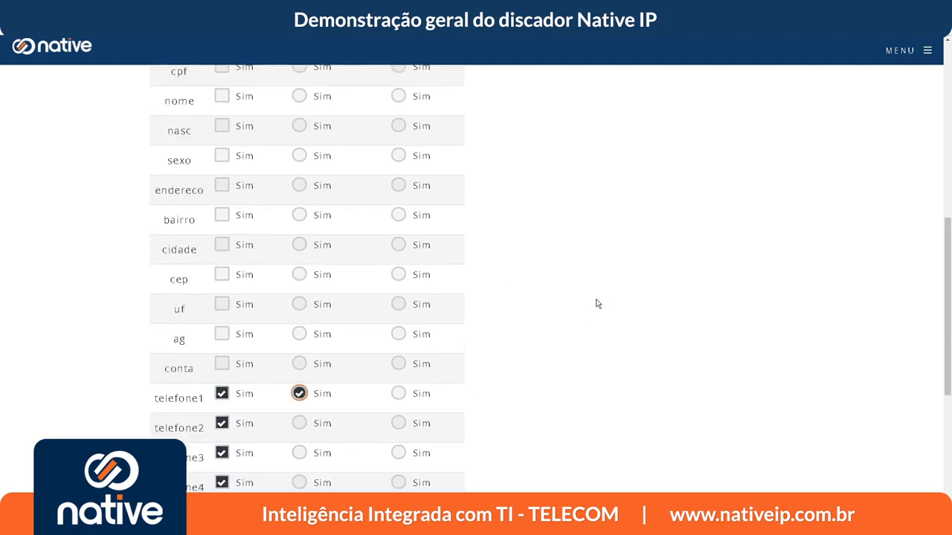
scroll(596, 304, down, 1)
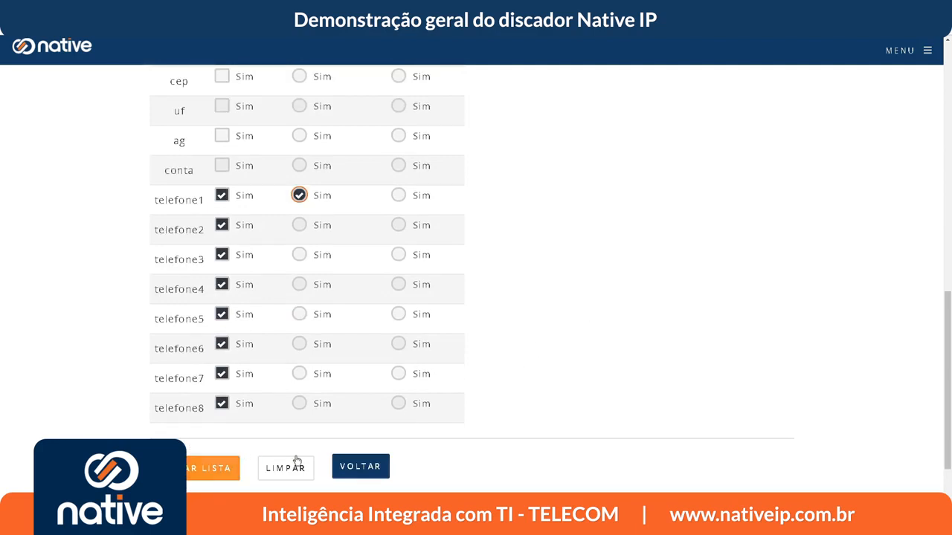
click(372, 474)
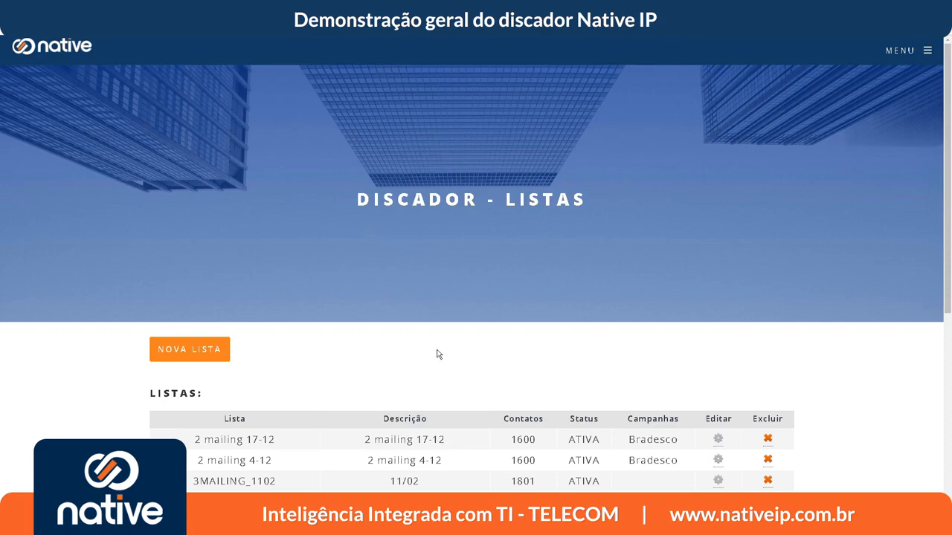
- Leave the contact lists and open the dialer's Campanhas page
scroll(438, 354, down, 5)
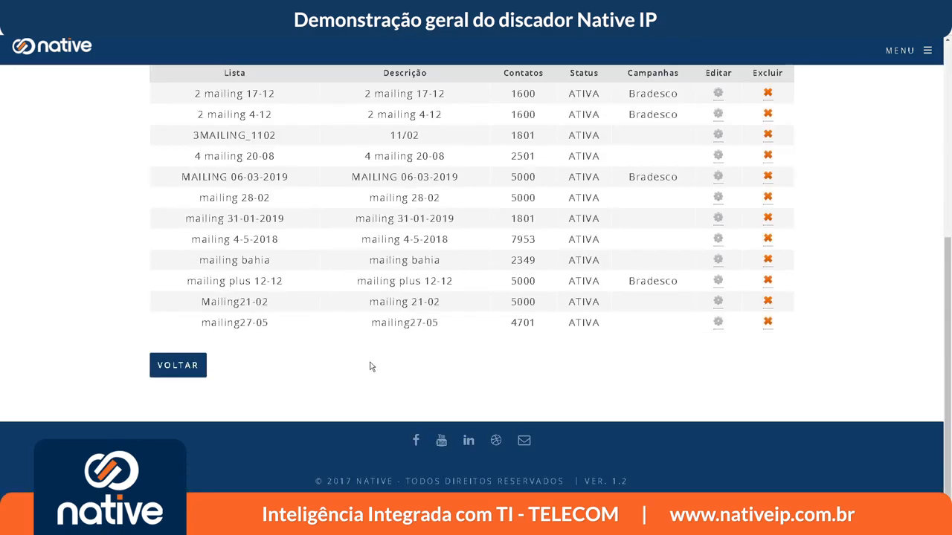
click(181, 365)
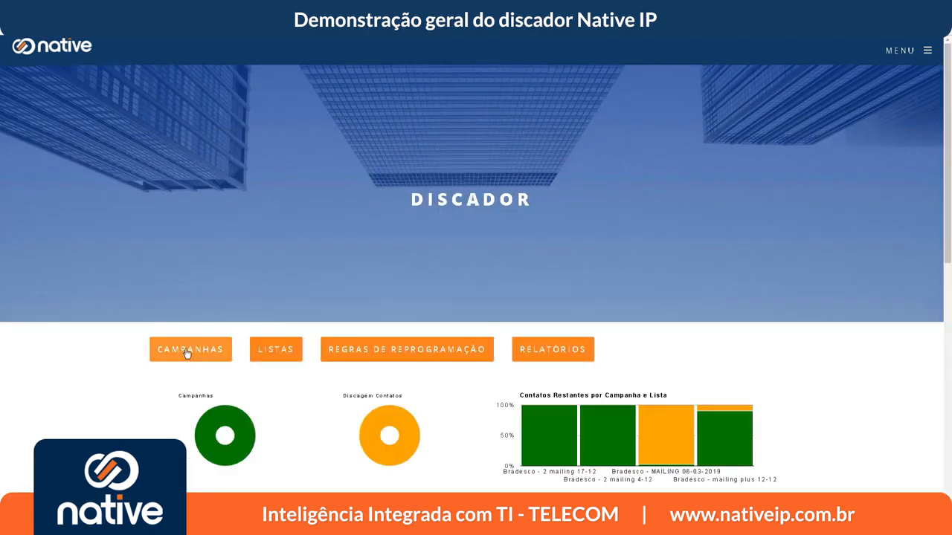
click(187, 354)
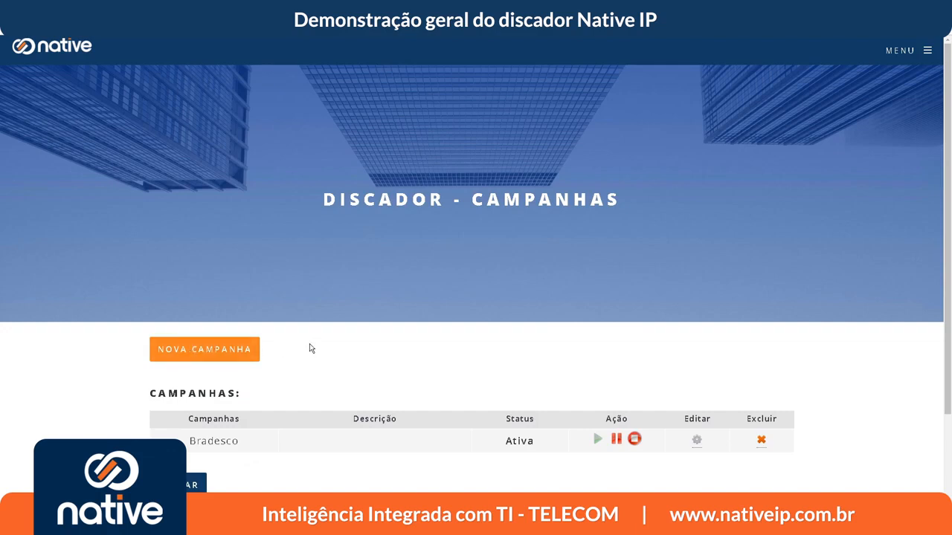
- Start a new campaign and review its name, description, operating hours and period fields
scroll(313, 346, down, 1)
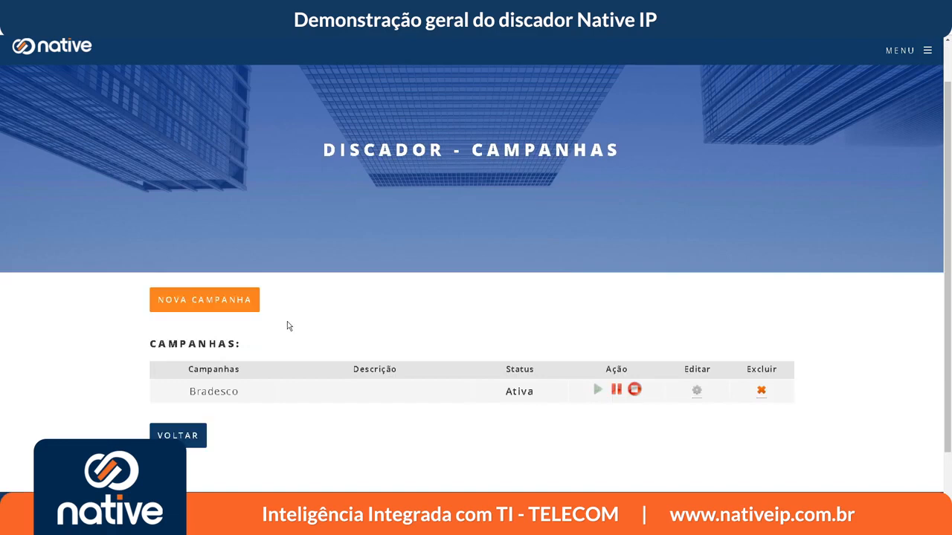
click(233, 304)
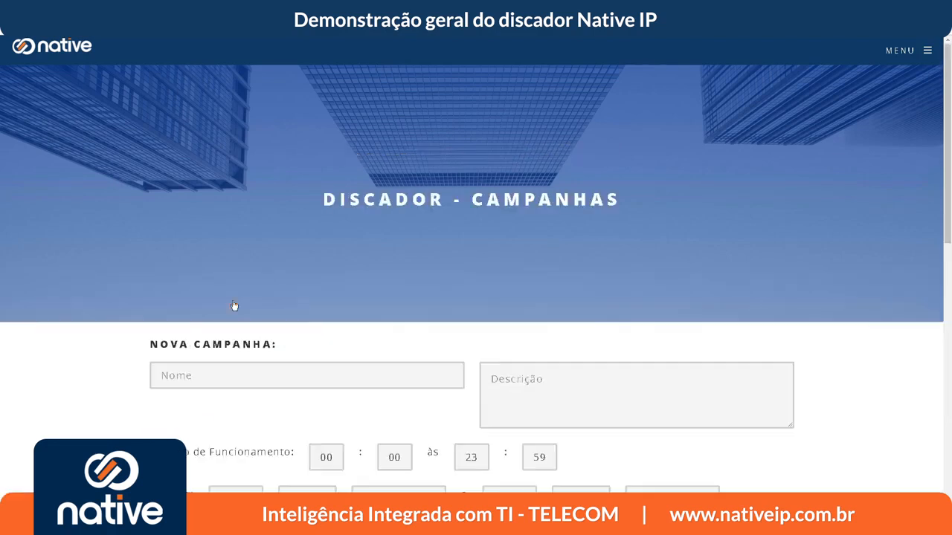
click(311, 380)
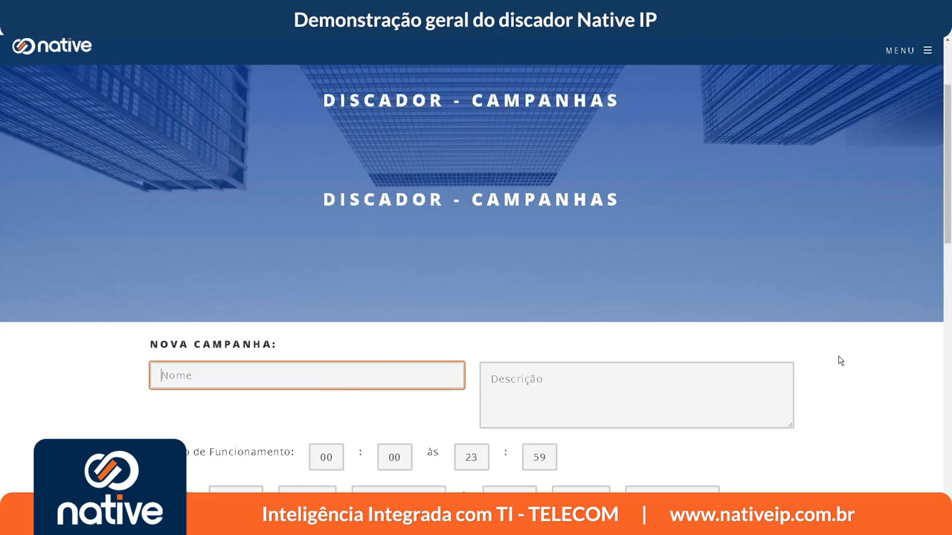
scroll(840, 360, down, 2)
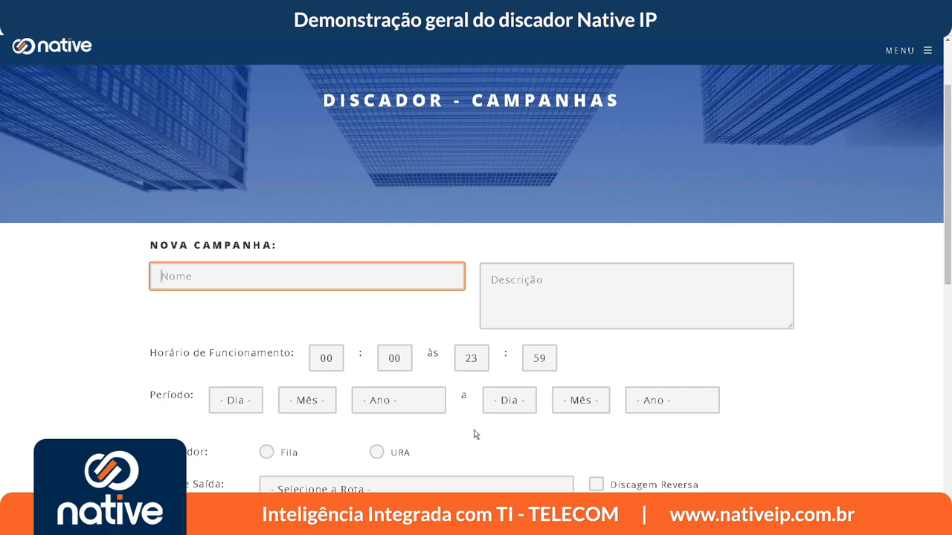
scroll(476, 434, down, 1)
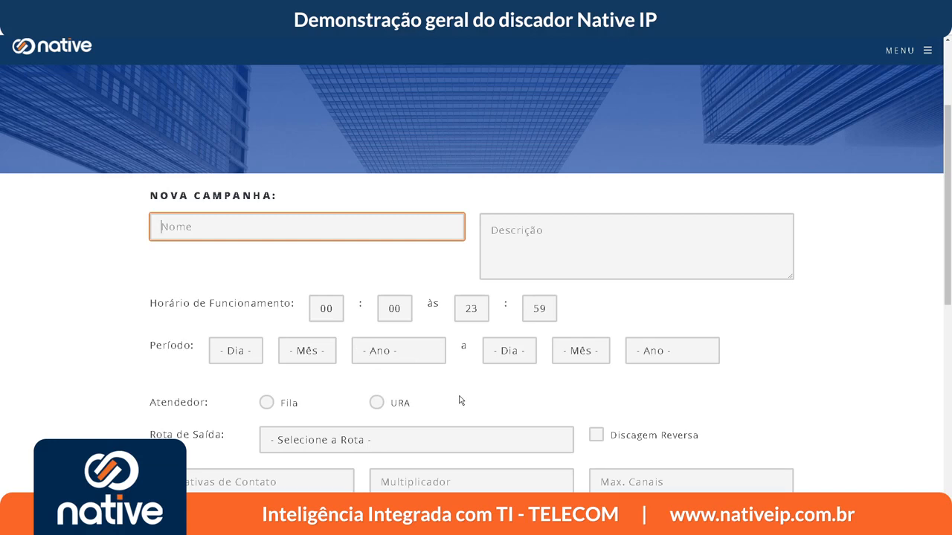
scroll(459, 396, down, 1)
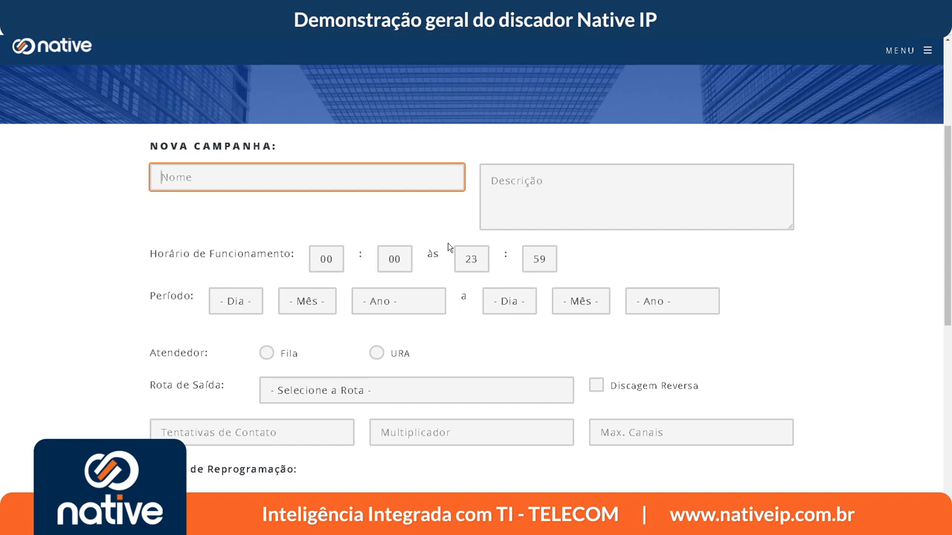
- Set the new campaign's attendant type to Fila and choose the Bradesco Ativo queue
click(269, 359)
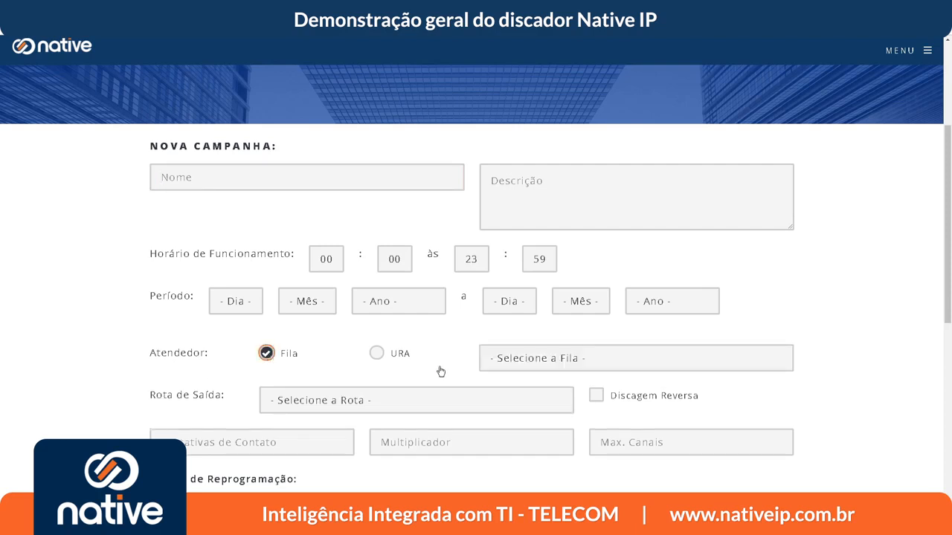
click(518, 359)
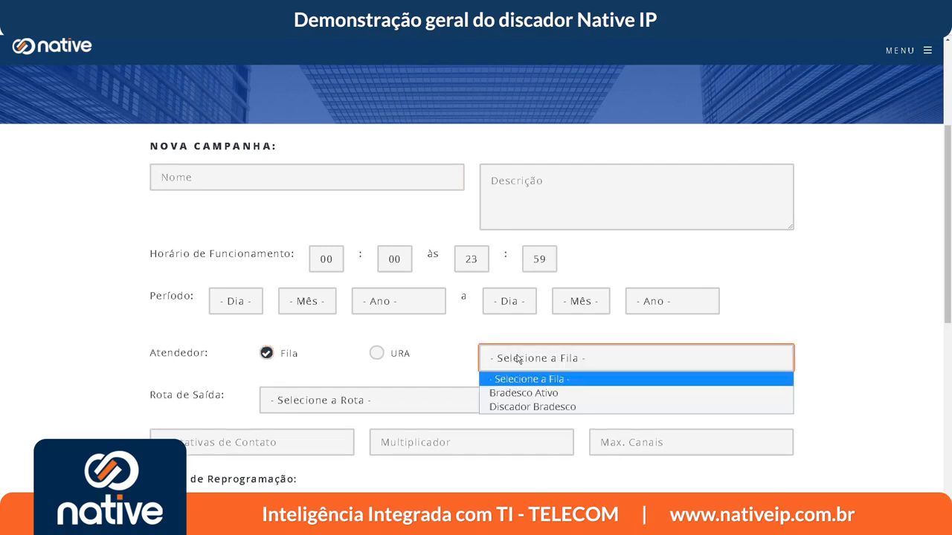
click(514, 394)
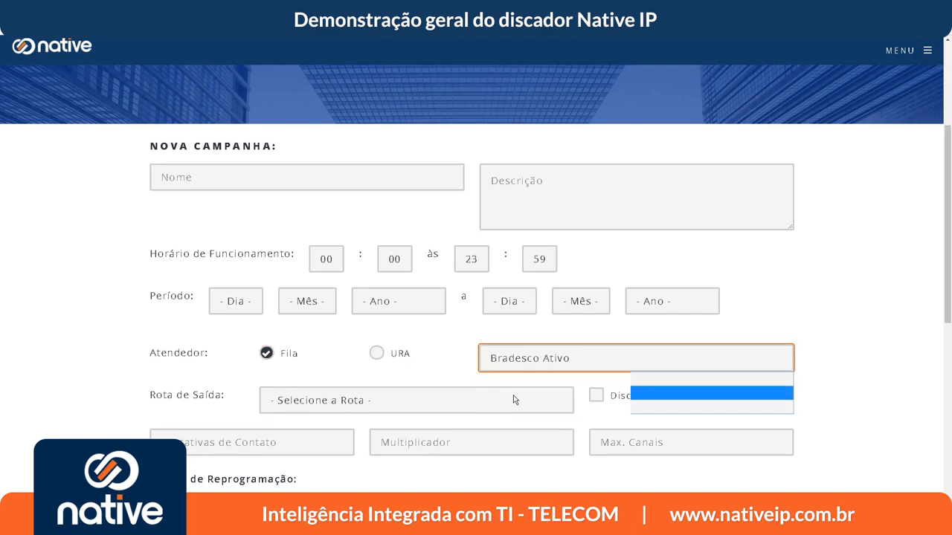
click(856, 326)
- Choose Saída discador - SaperX as the new campaign's outbound route
scroll(857, 327, down, 1)
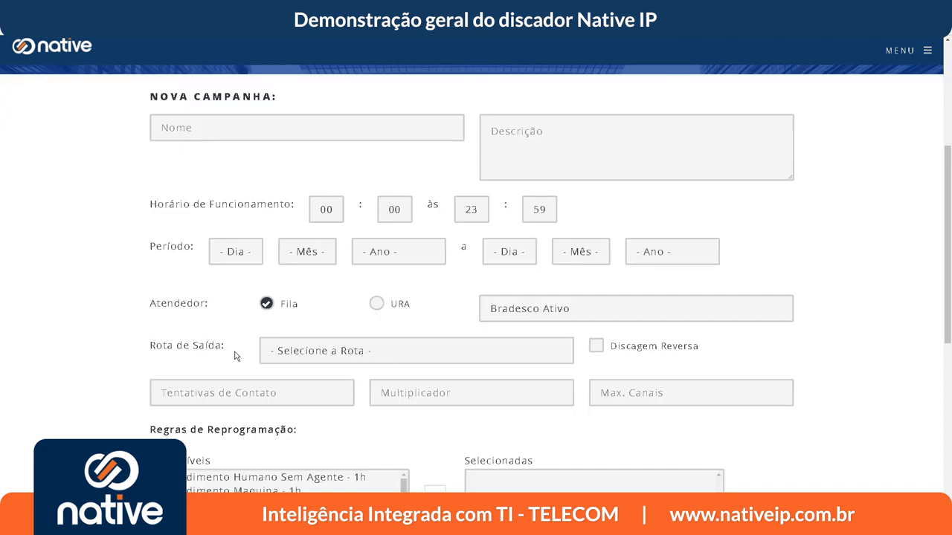
click(281, 351)
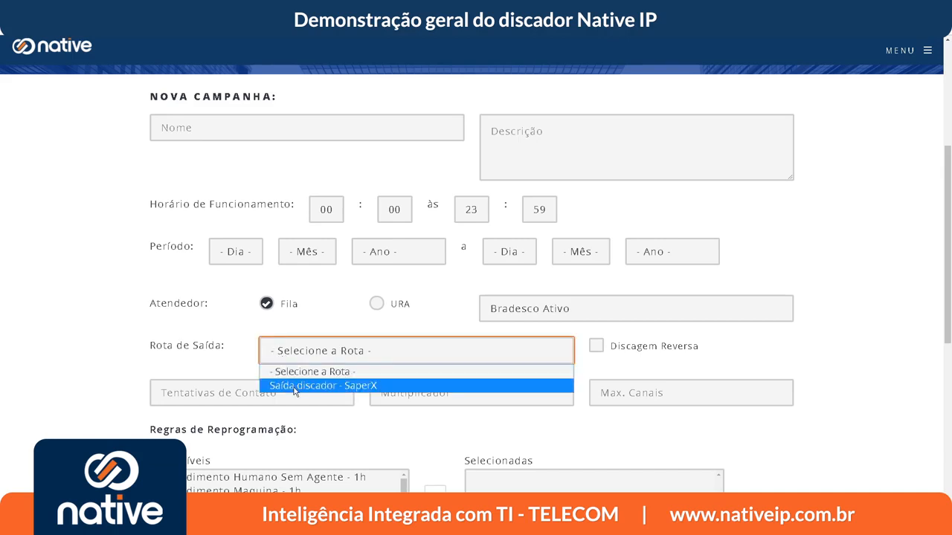
click(295, 386)
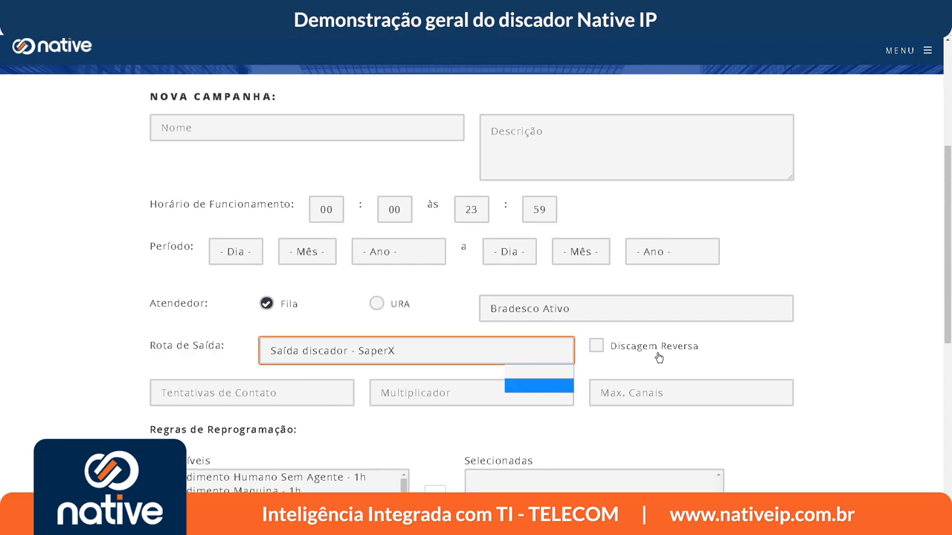
click(834, 346)
- Set the campaign's multiplier to 3 and its contact attempts to 2
scroll(834, 346, down, 1)
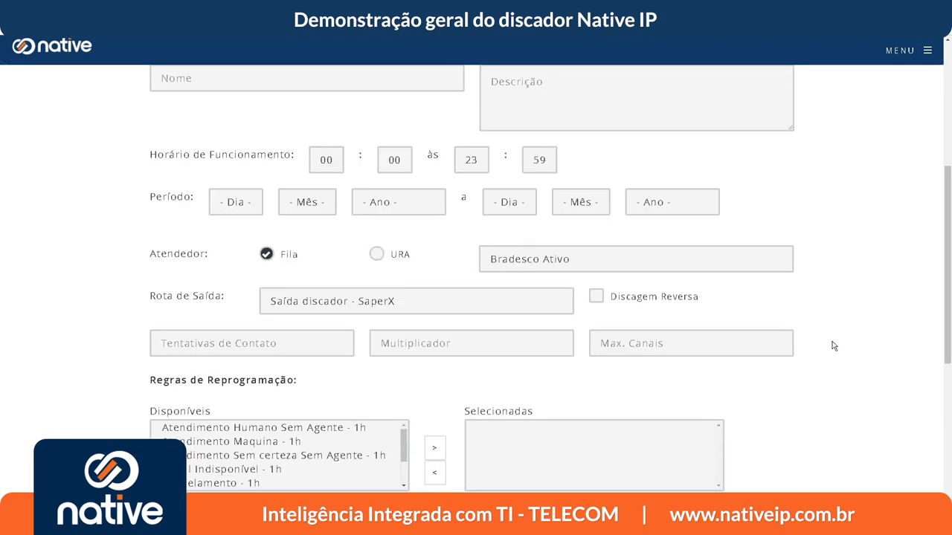
click(464, 343)
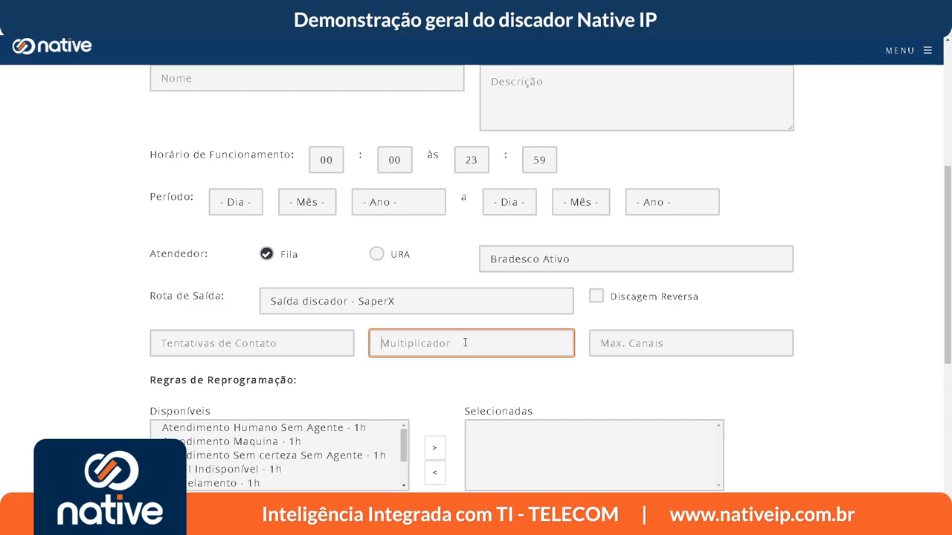
text(3)
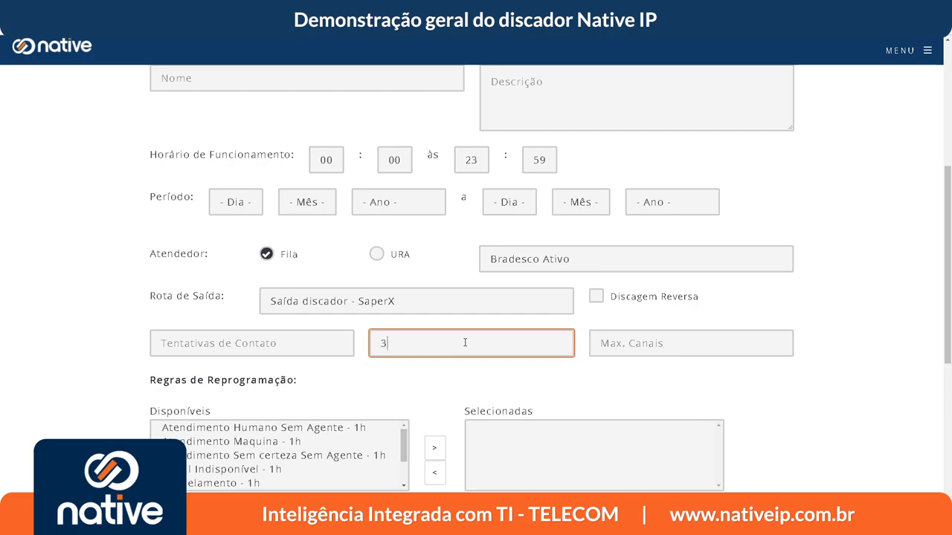
click(252, 343)
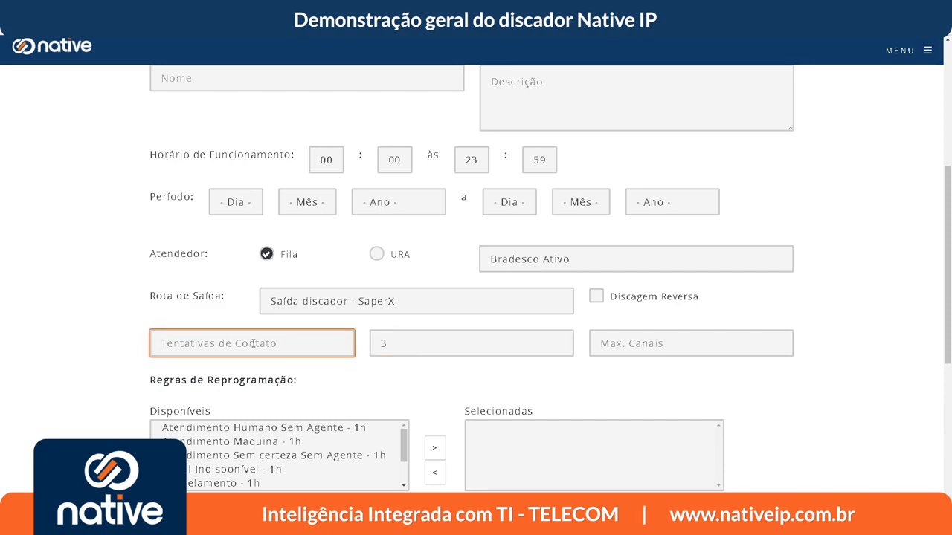
text(2)
click(831, 401)
- Set the campaign's maximum number of channels to 10
scroll(839, 401, down, 2)
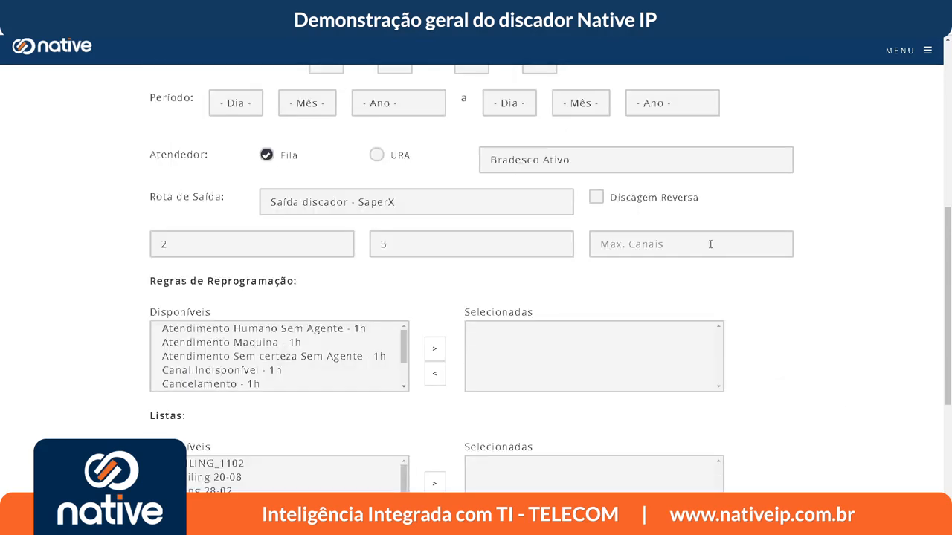
click(710, 243)
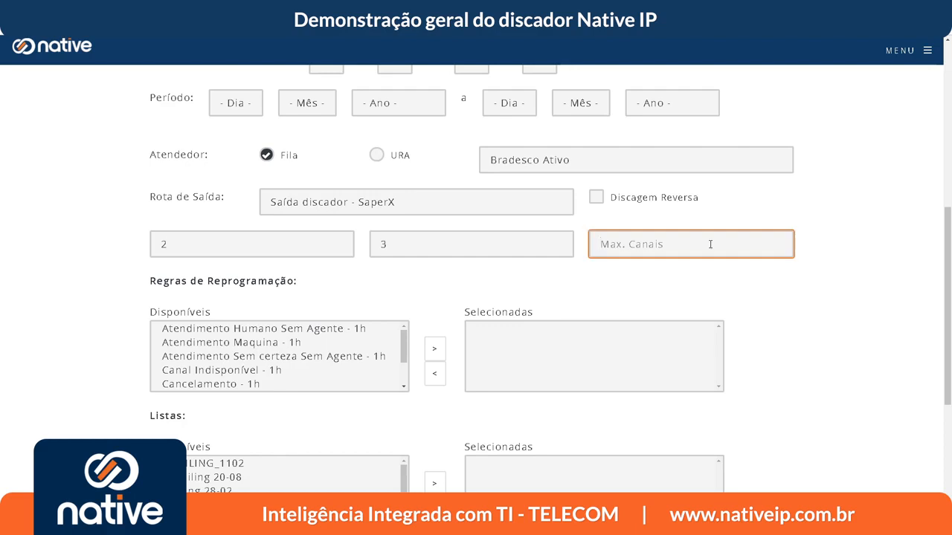
text(10)
click(781, 321)
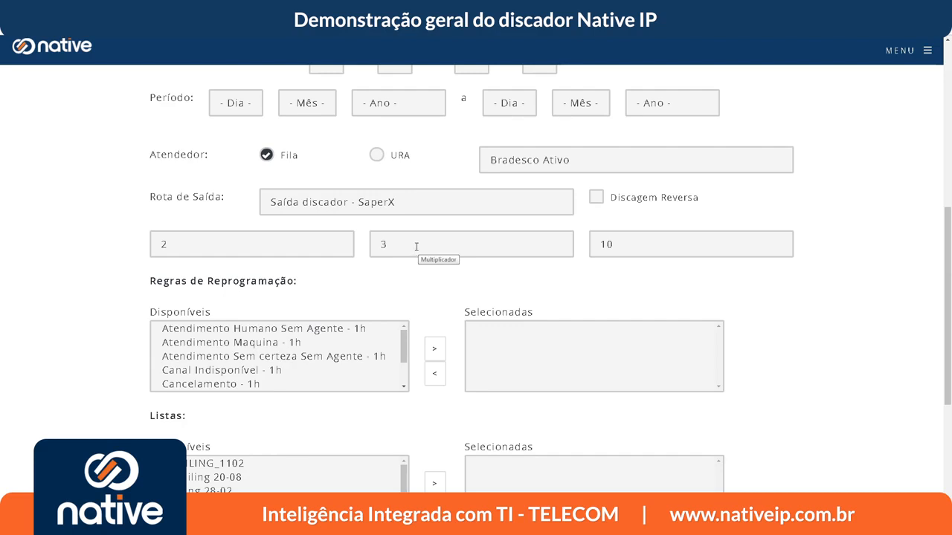
click(646, 244)
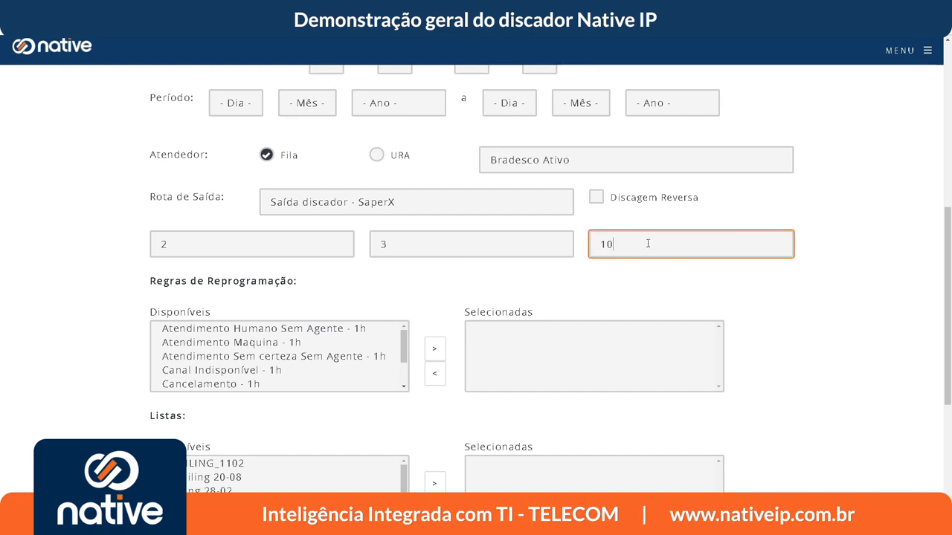
click(785, 308)
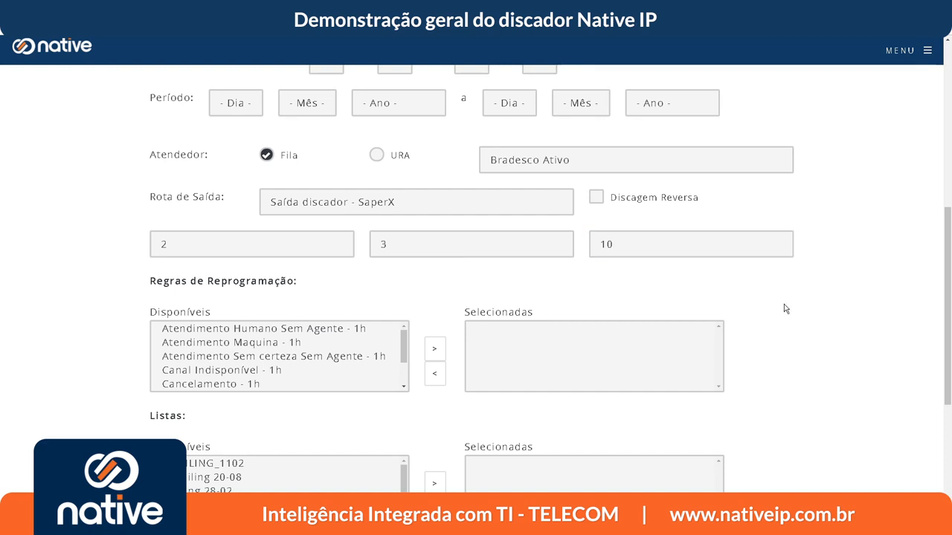
- Add all available rescheduling rules, from Atendimento Humano Sem Agente - 1h to Ocupado - 1h, to the campaign's selected rules
scroll(785, 309, down, 1)
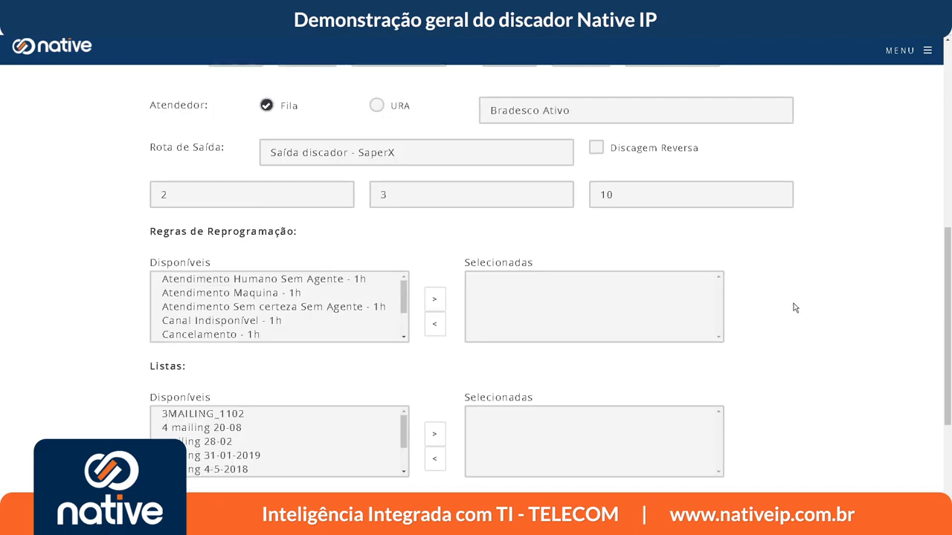
scroll(794, 307, down, 1)
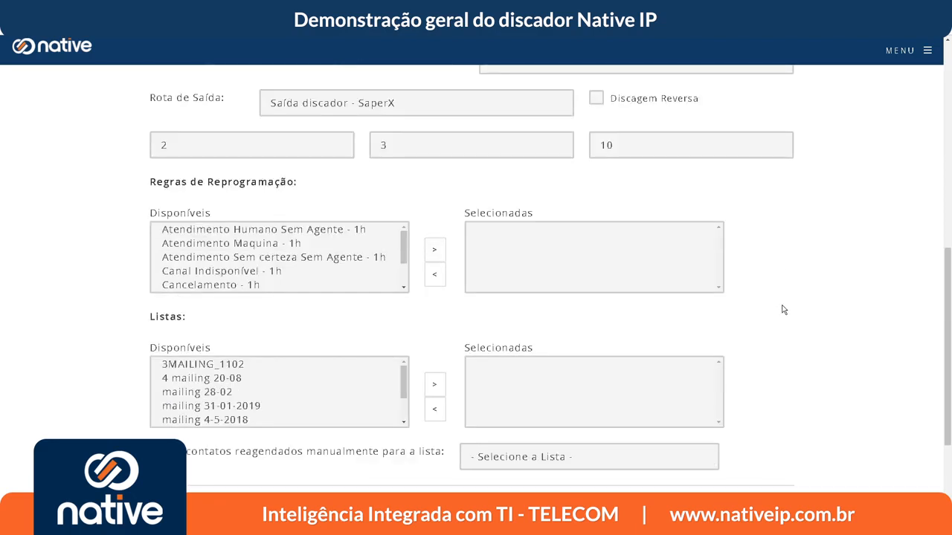
click(334, 232)
scroll(351, 269, down, 1)
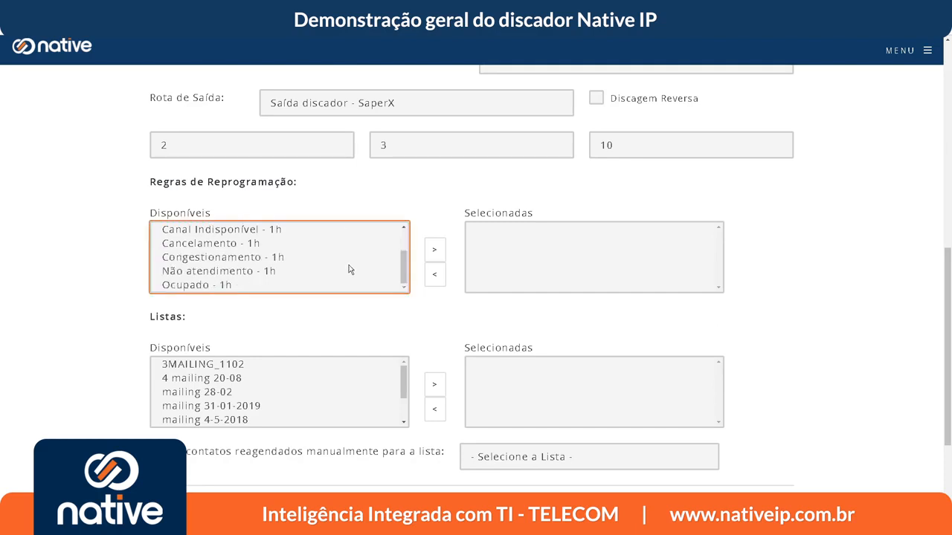
scroll(350, 270, down, 1)
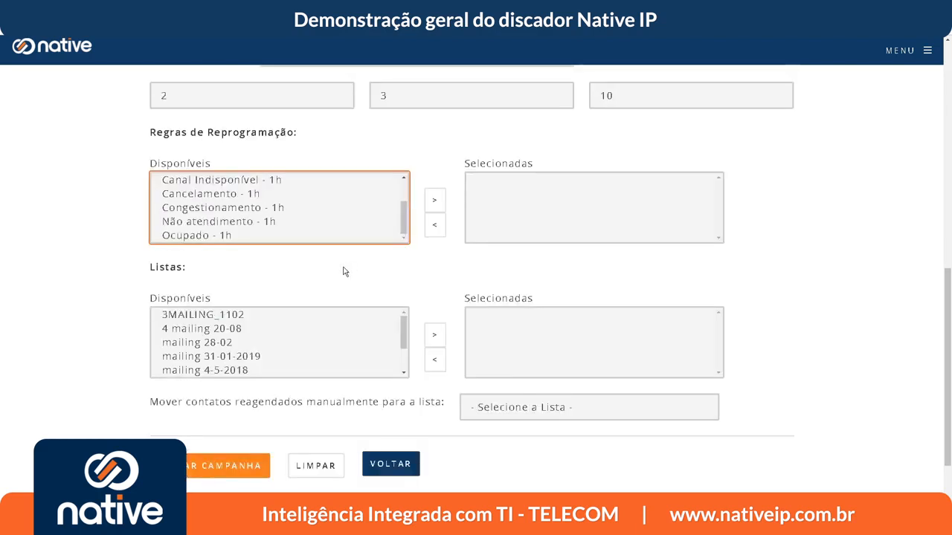
shift+click(235, 235)
click(437, 200)
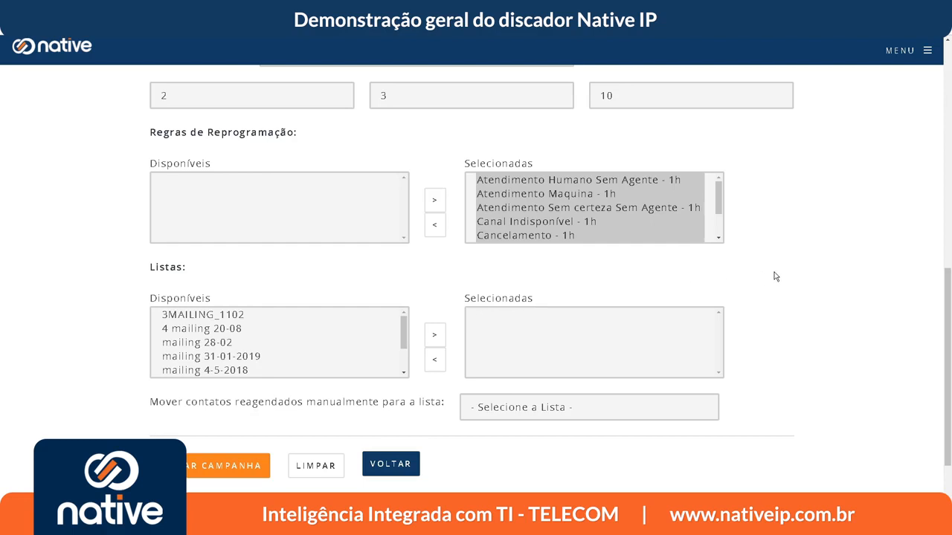
- Add the contact lists 3MAILING_1102 and 4 mailing 20-08 to the campaign, and remove 4 mailing 20-08 from the selection again
scroll(744, 289, down, 1)
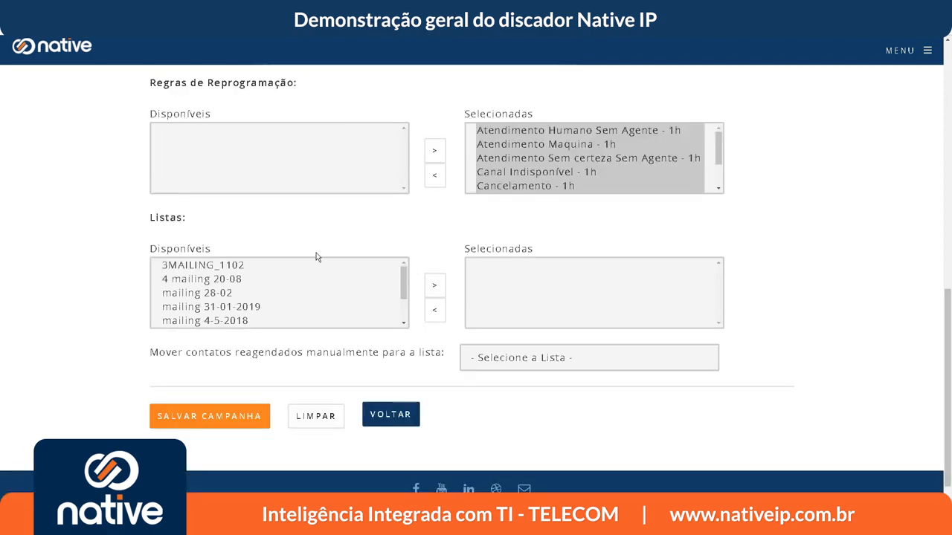
click(273, 267)
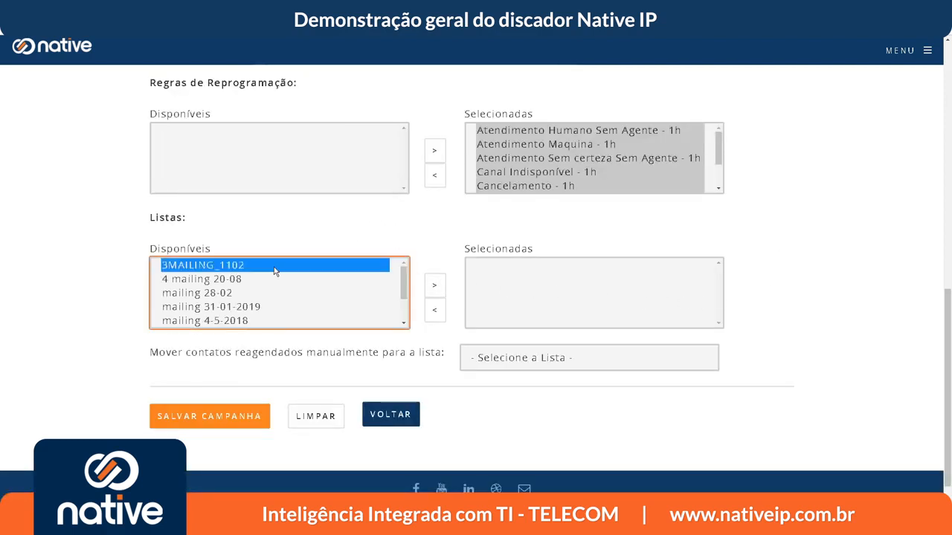
ctrl+click(269, 281)
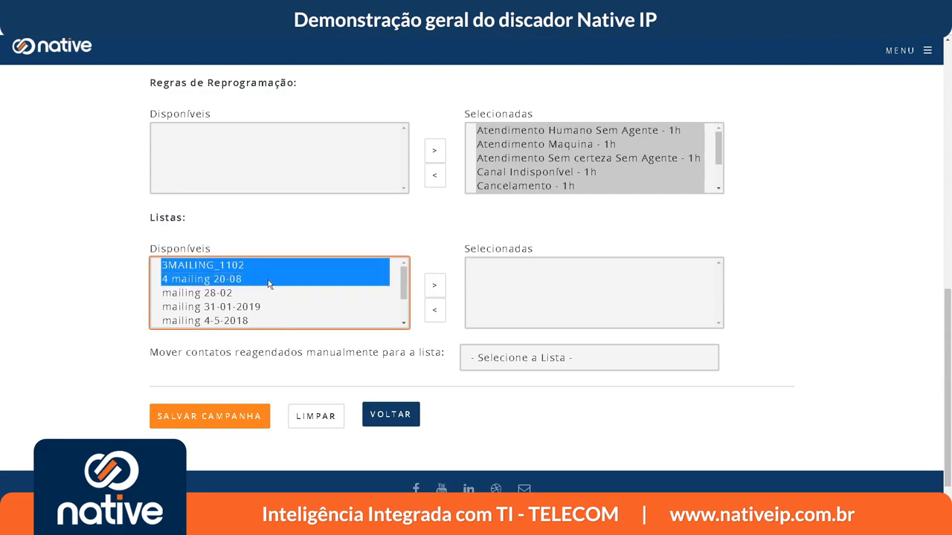
click(436, 287)
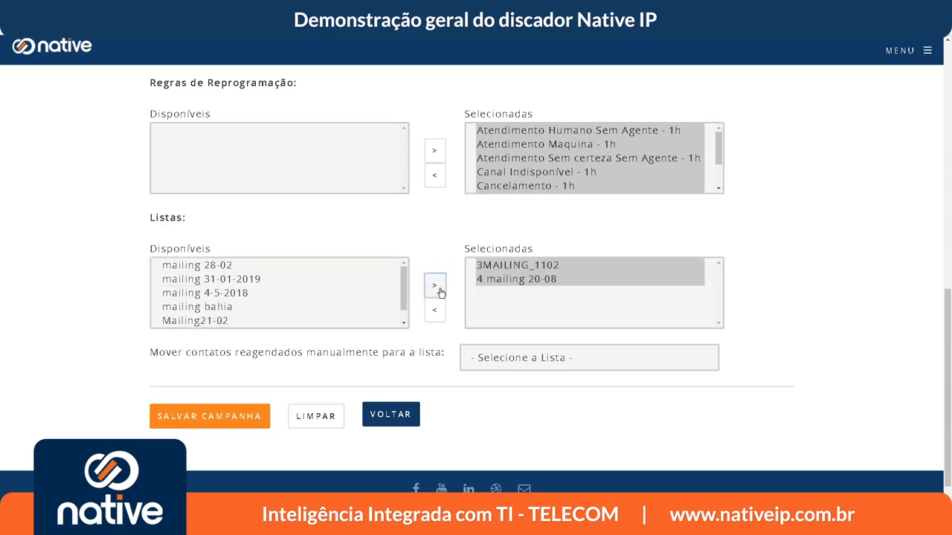
click(510, 281)
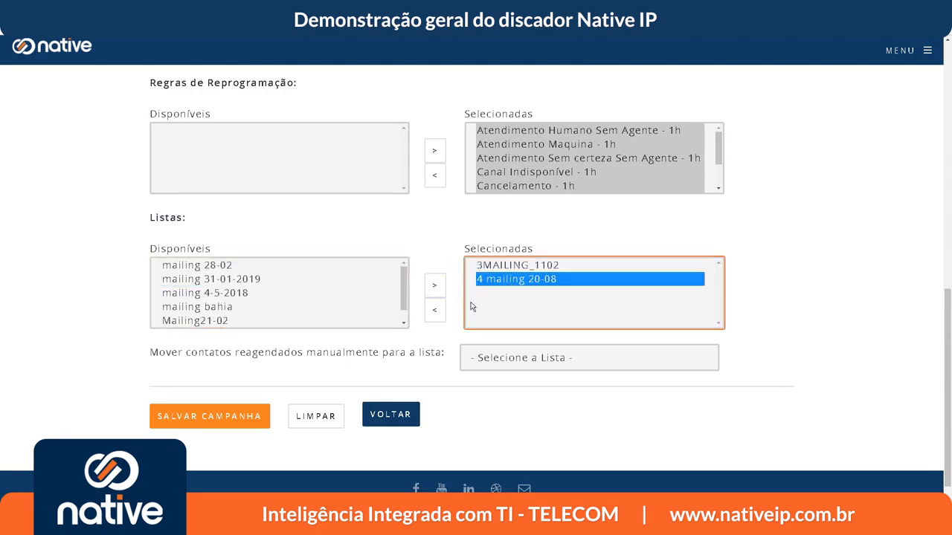
click(437, 312)
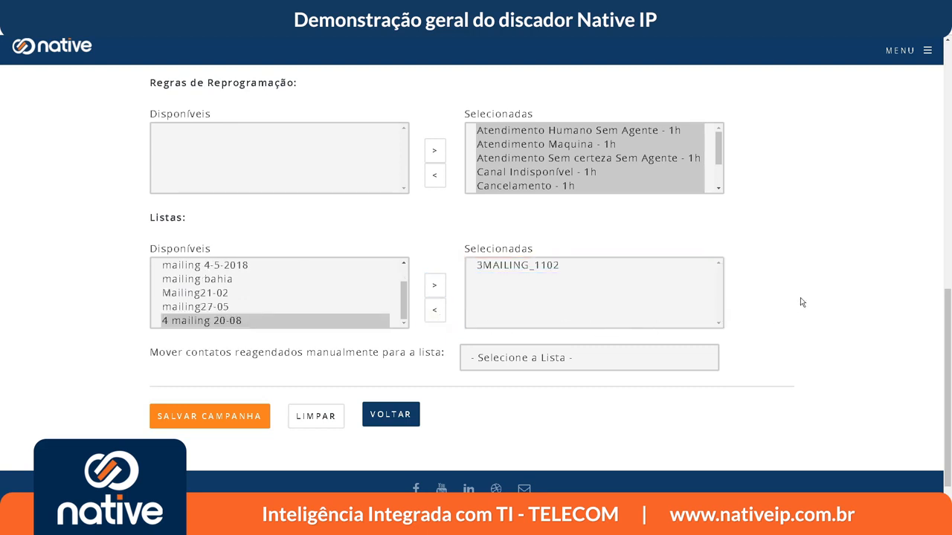
- Leave the new campaign form without saving and return to the campaign overview
scroll(801, 302, down, 1)
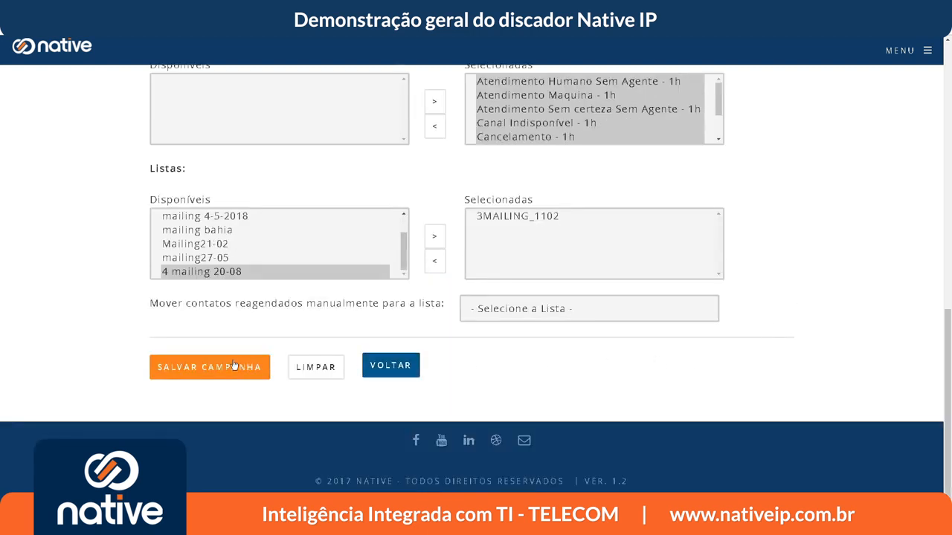
click(390, 366)
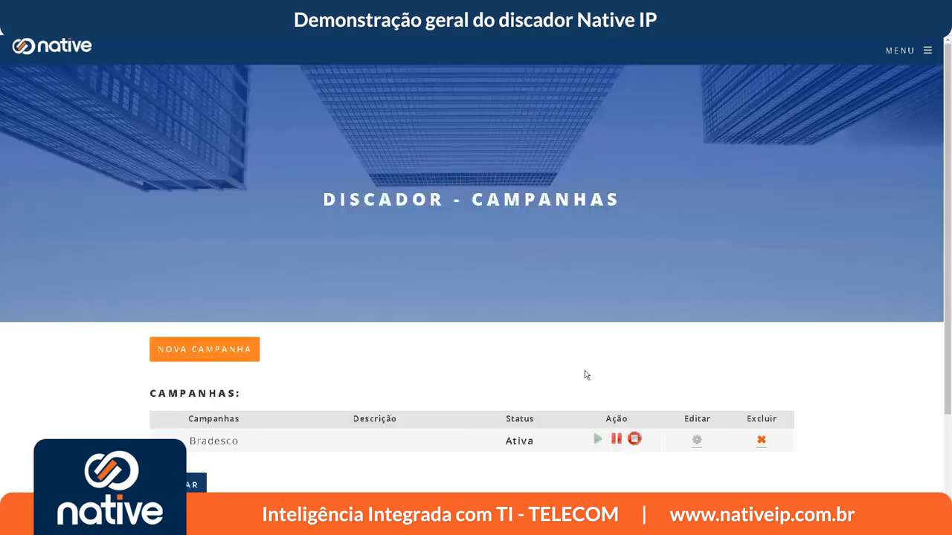
scroll(452, 406, down, 1)
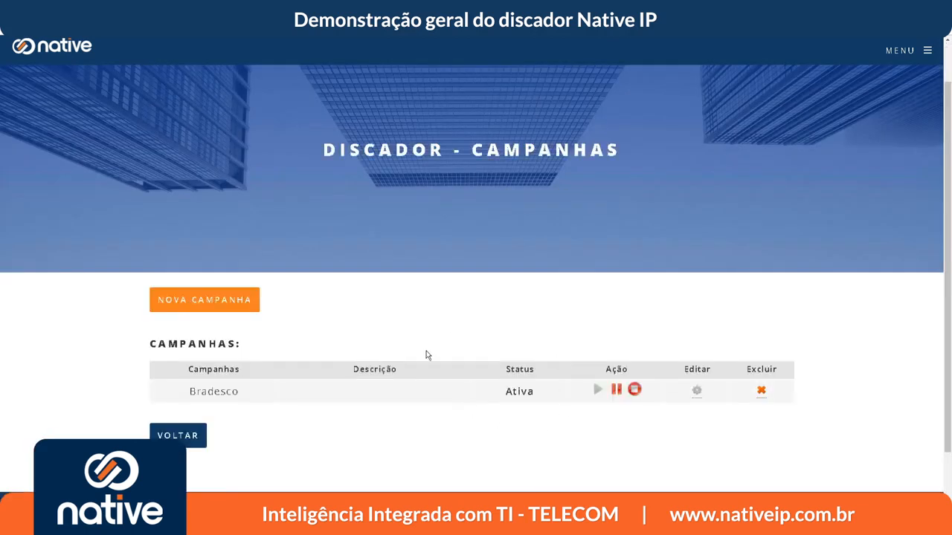
- Return to the dialer dashboard and review its charts, the campaign status and the latest calls
click(191, 444)
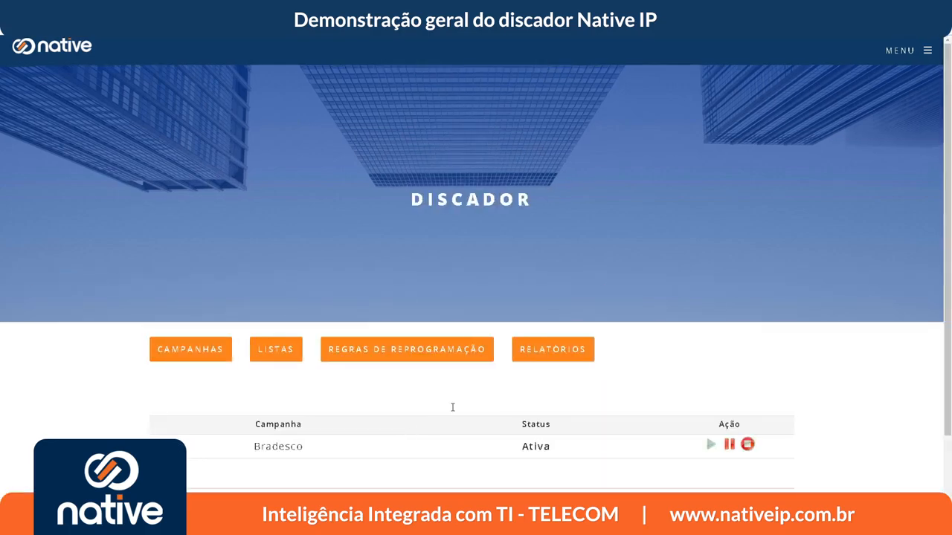
scroll(826, 349, down, 1)
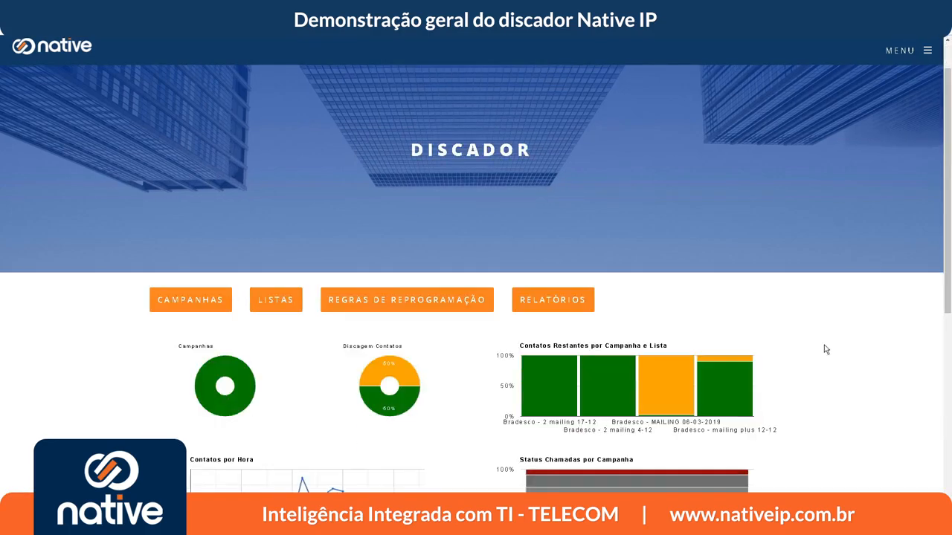
scroll(825, 350, down, 3)
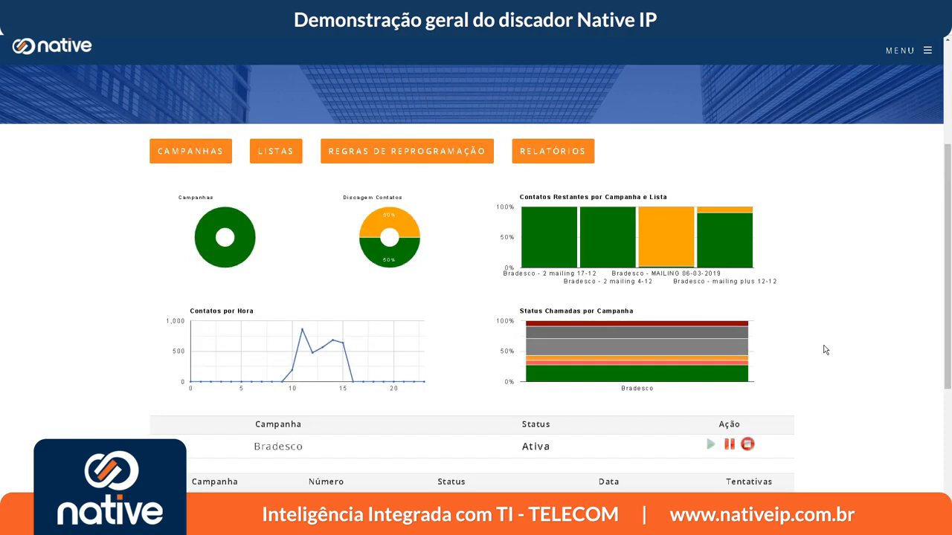
scroll(825, 349, down, 1)
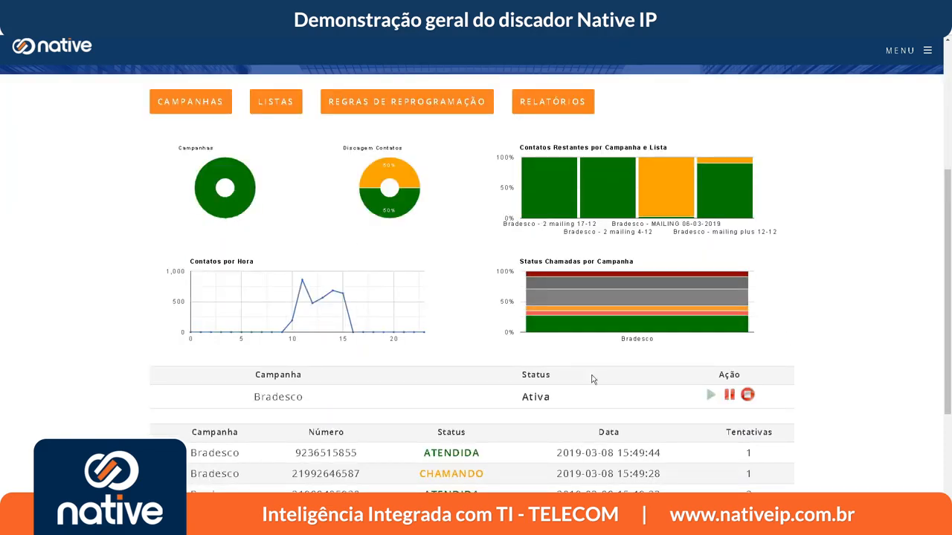
scroll(799, 395, down, 1)
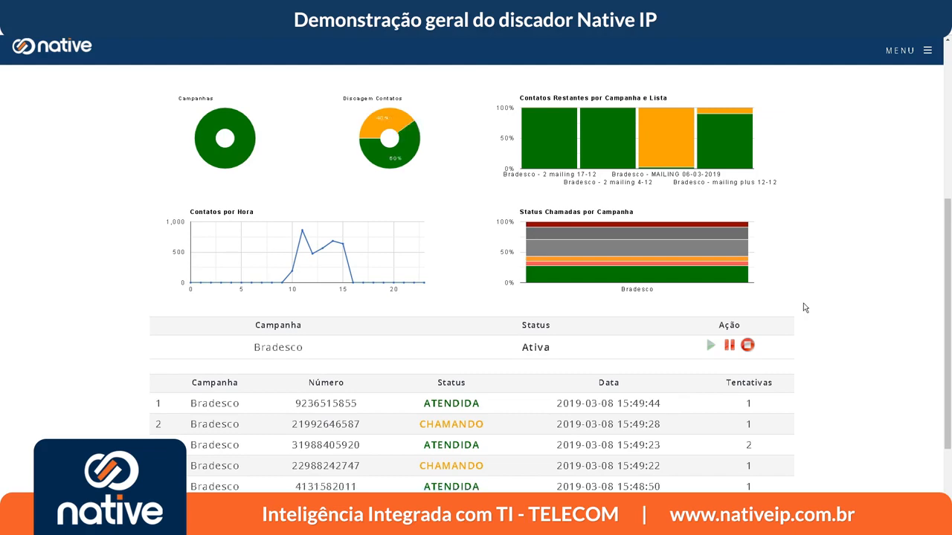
scroll(803, 304, down, 1)
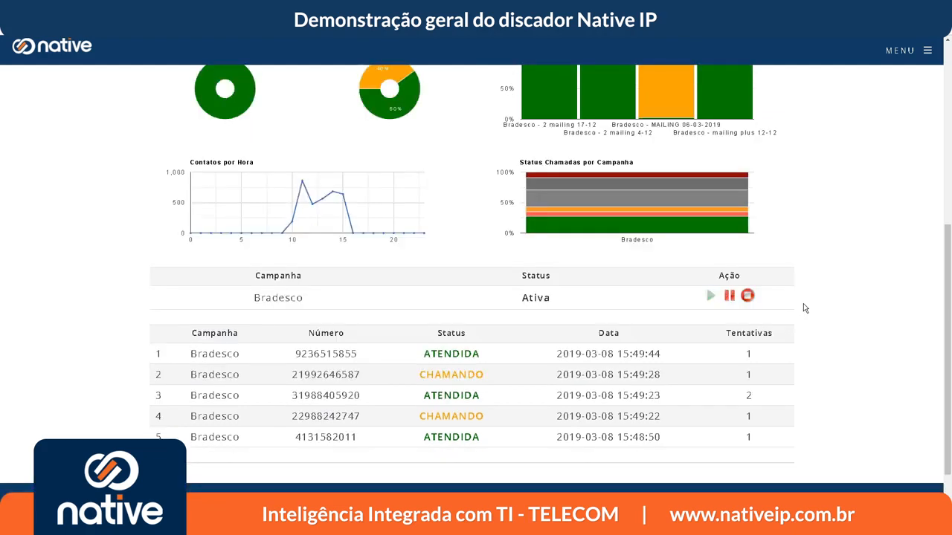
scroll(803, 303, up, 2)
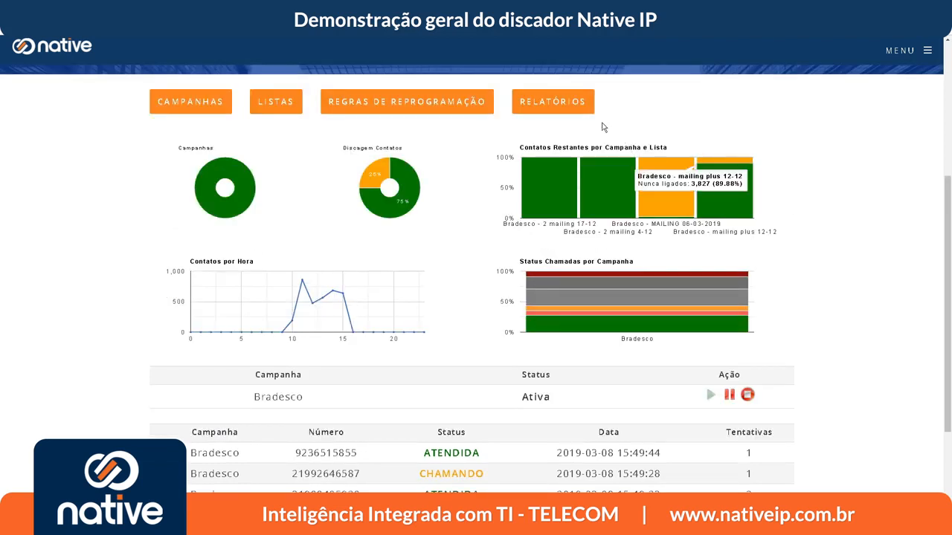
- Open the detailed (Detalhado) report form from the dialer's reports
click(566, 110)
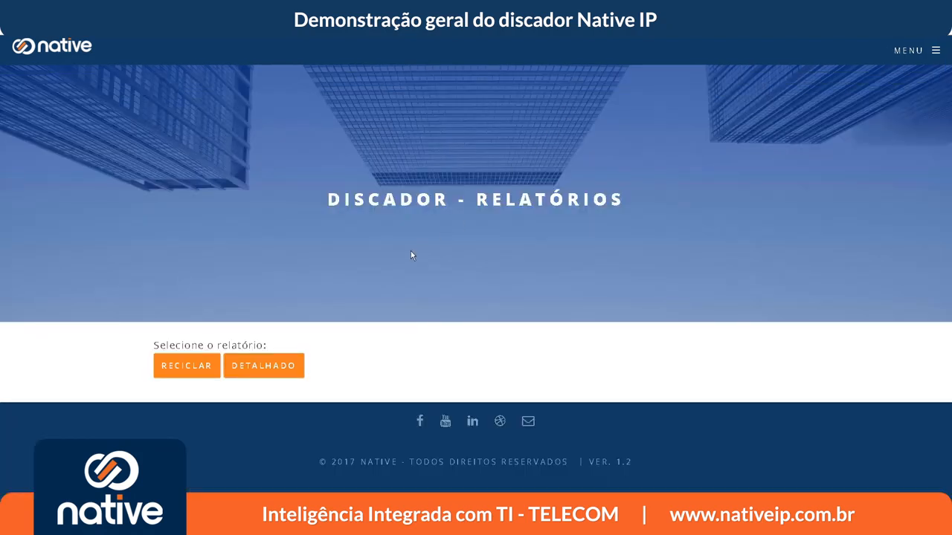
click(283, 368)
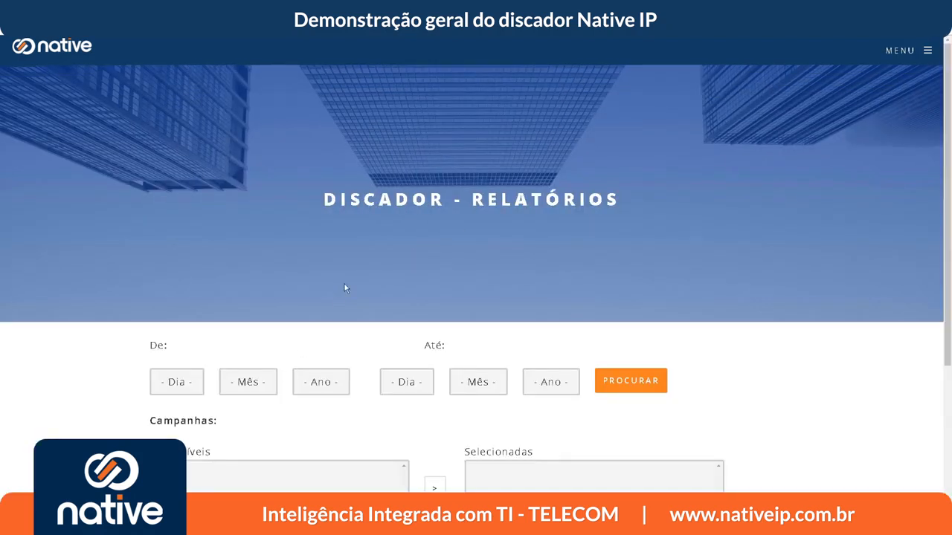
scroll(336, 280, down, 2)
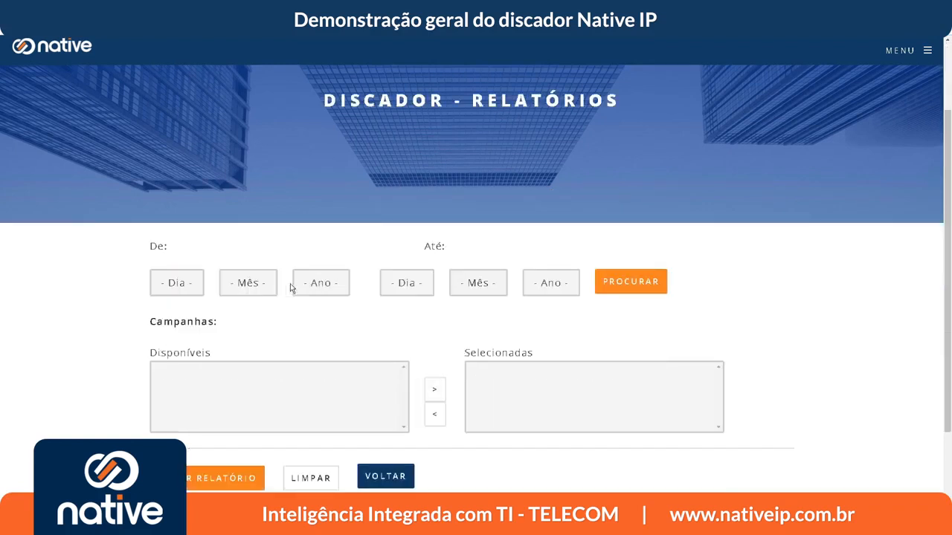
- Set the report's start date to day 01, month 03, year 2019
click(184, 287)
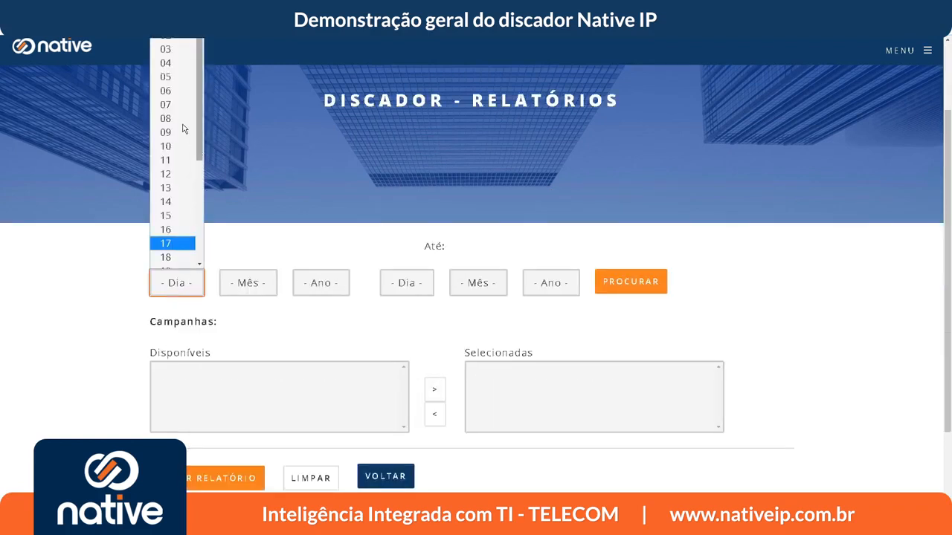
scroll(192, 46, up, 1)
click(184, 64)
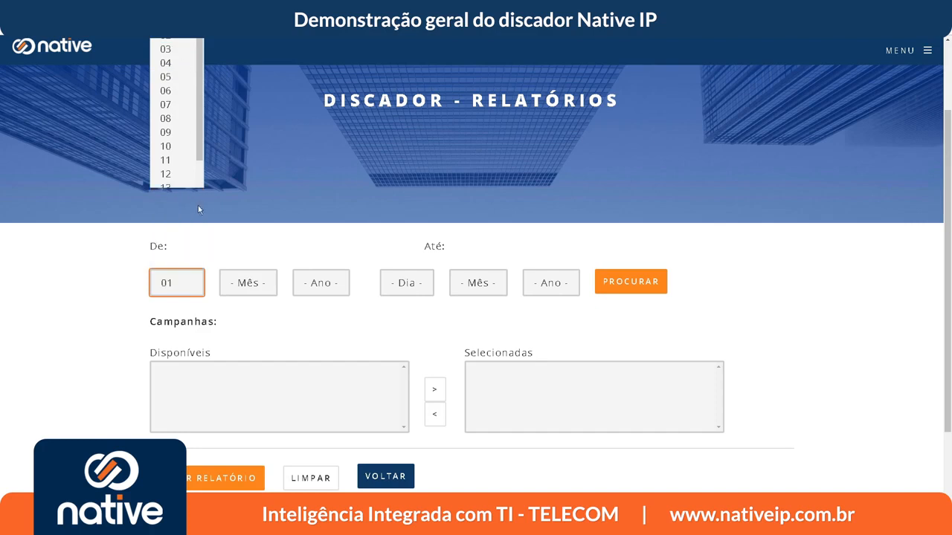
click(240, 289)
click(236, 346)
click(314, 291)
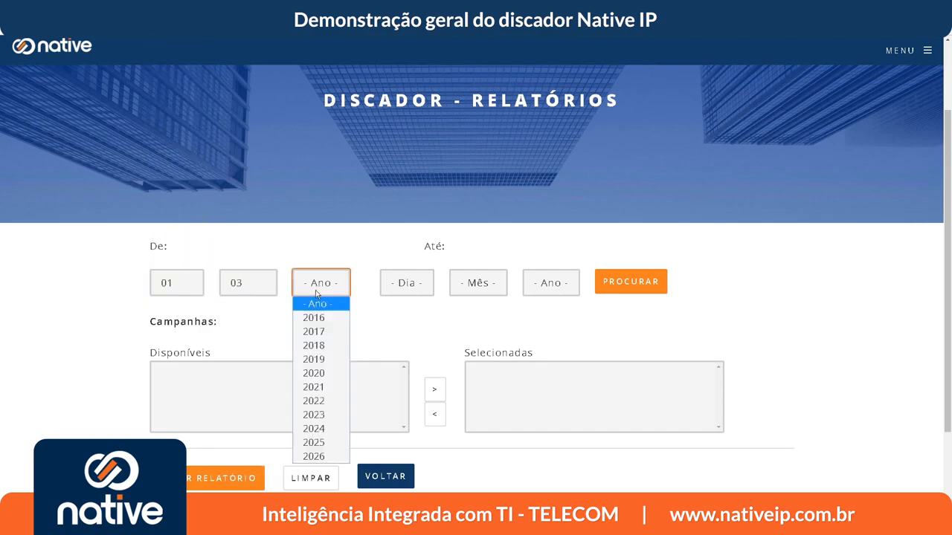
click(319, 361)
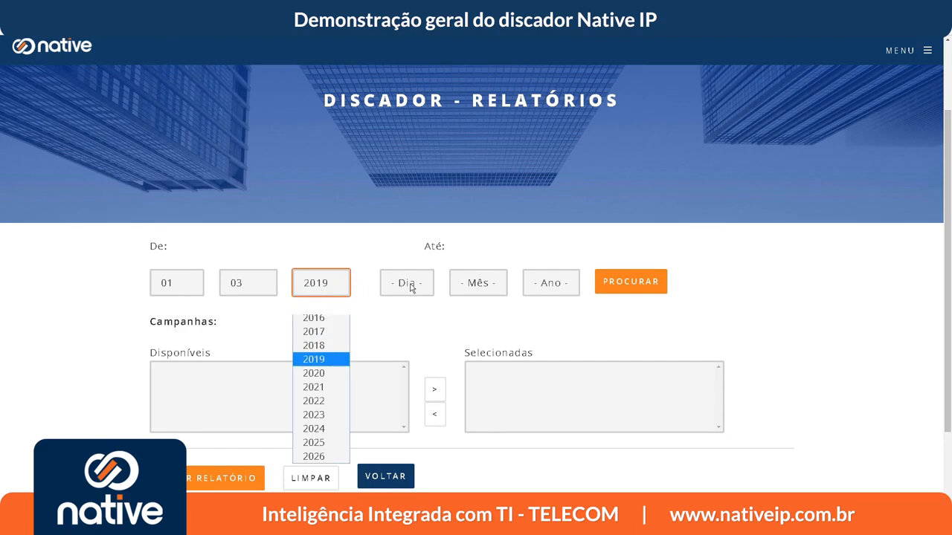
- Set the report's end date to day 08, month 03, year 2019 and search for the campaigns in that period
click(408, 284)
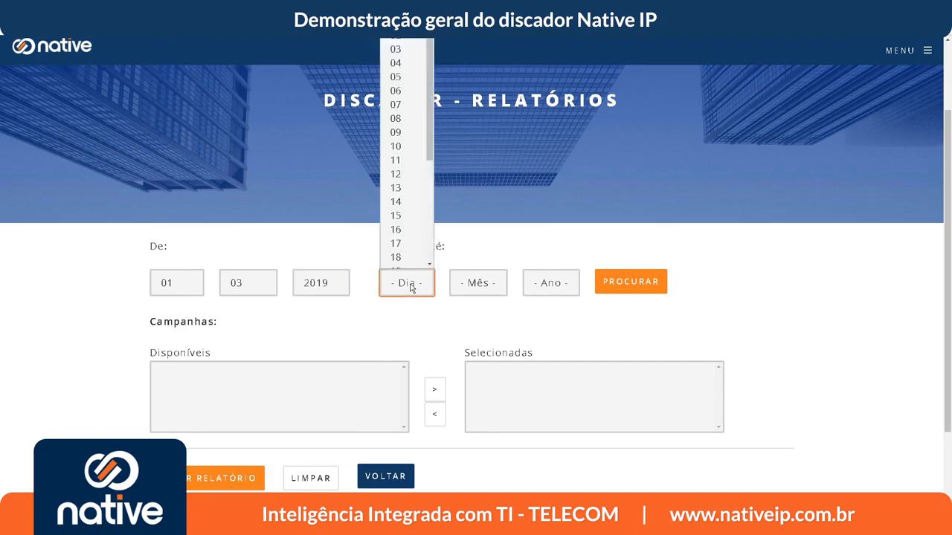
click(402, 119)
click(482, 285)
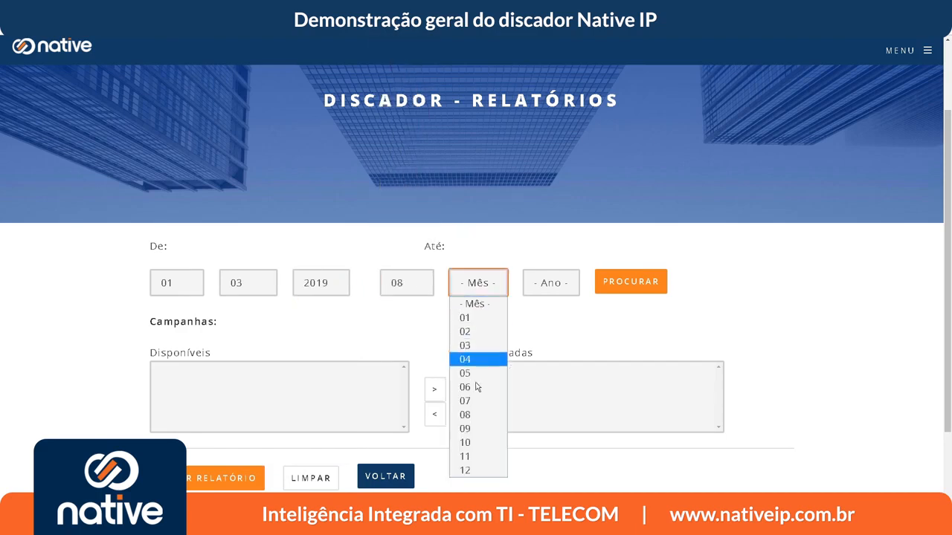
click(478, 345)
click(553, 290)
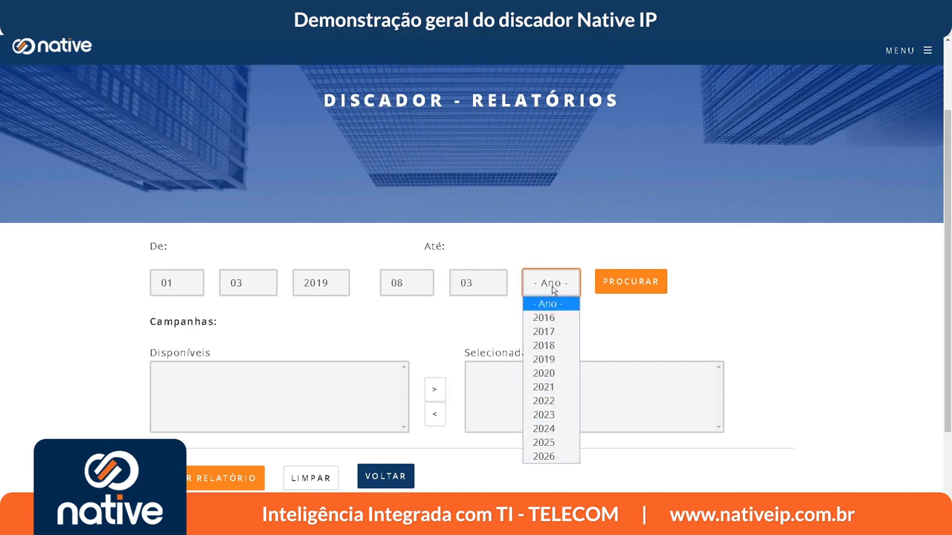
click(551, 359)
click(620, 283)
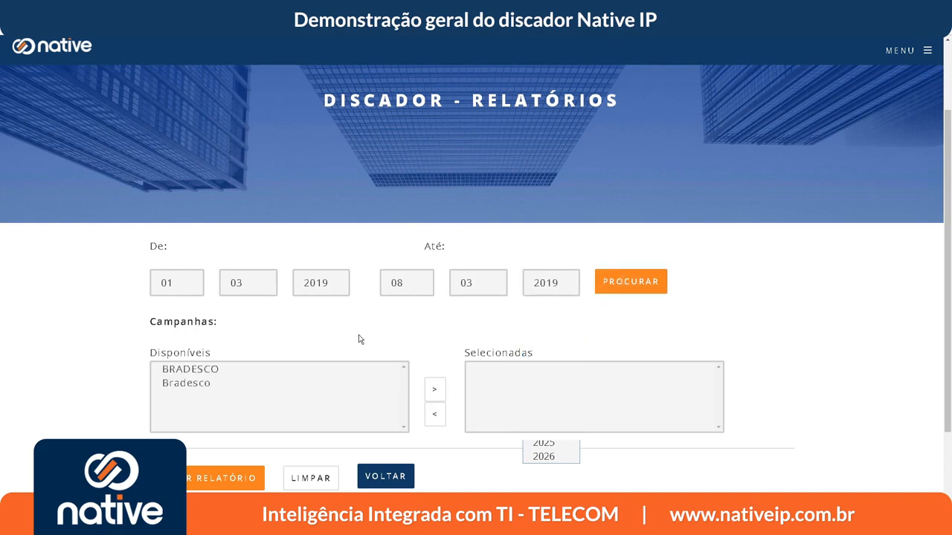
- Add the uppercase BRADESCO campaign to the selected campaigns and generate the report
click(215, 372)
click(434, 389)
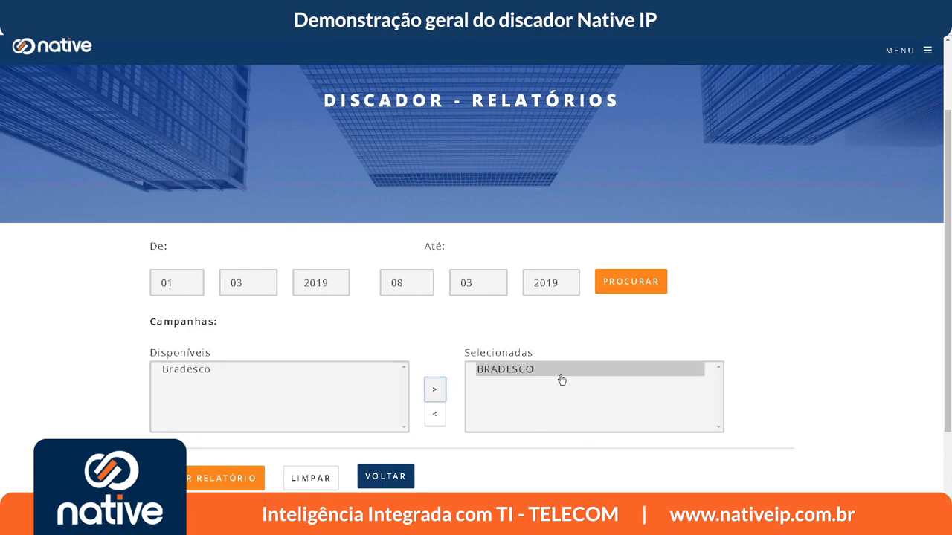
scroll(744, 371, down, 2)
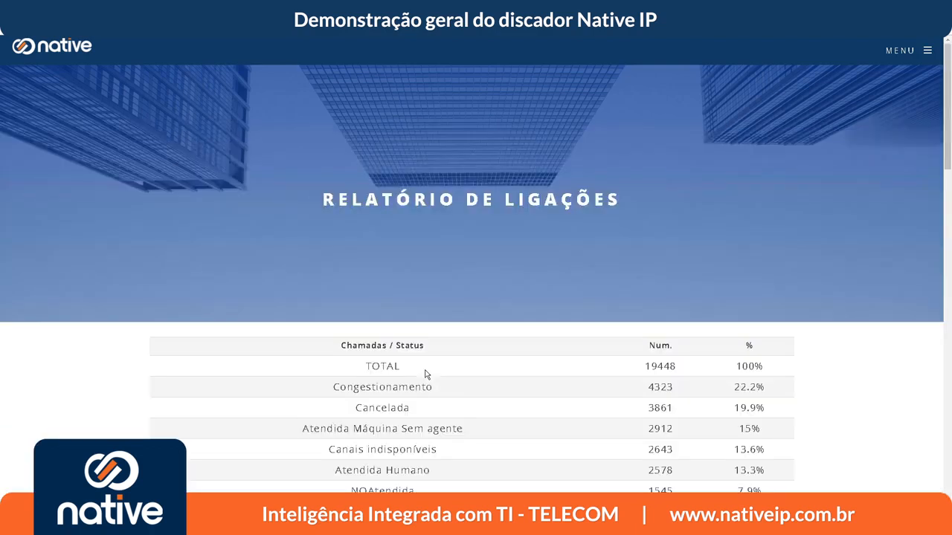
- Review the call report's status summary, including the share of calls answered by a human
scroll(573, 367, down, 1)
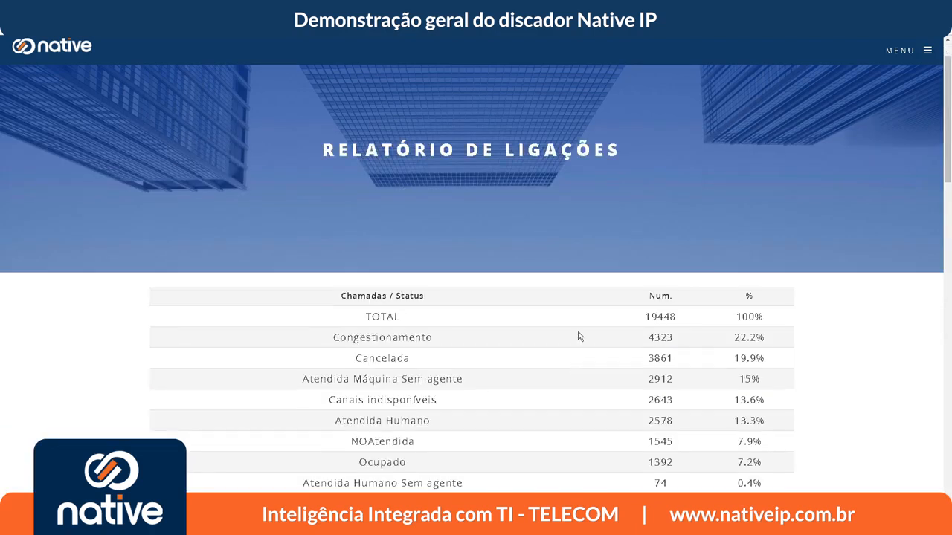
scroll(579, 335, down, 1)
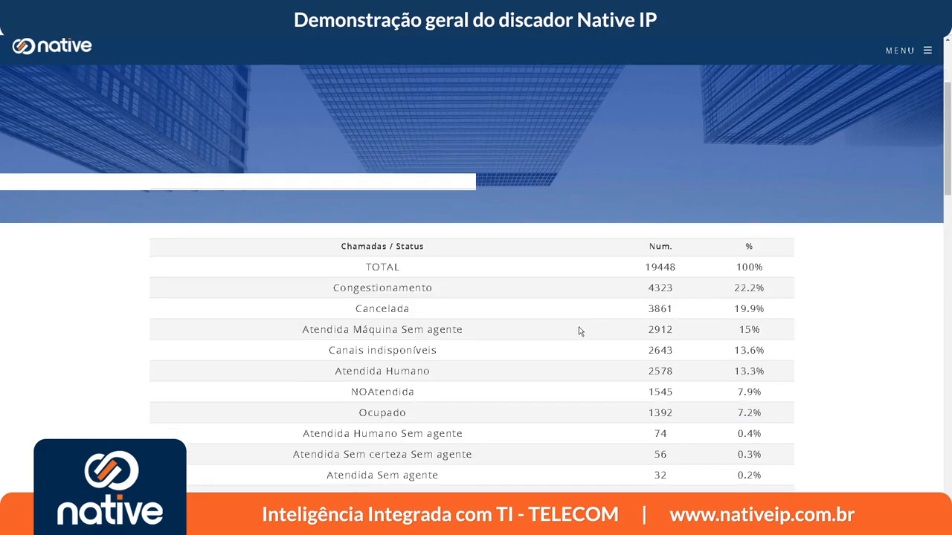
scroll(579, 331, down, 1)
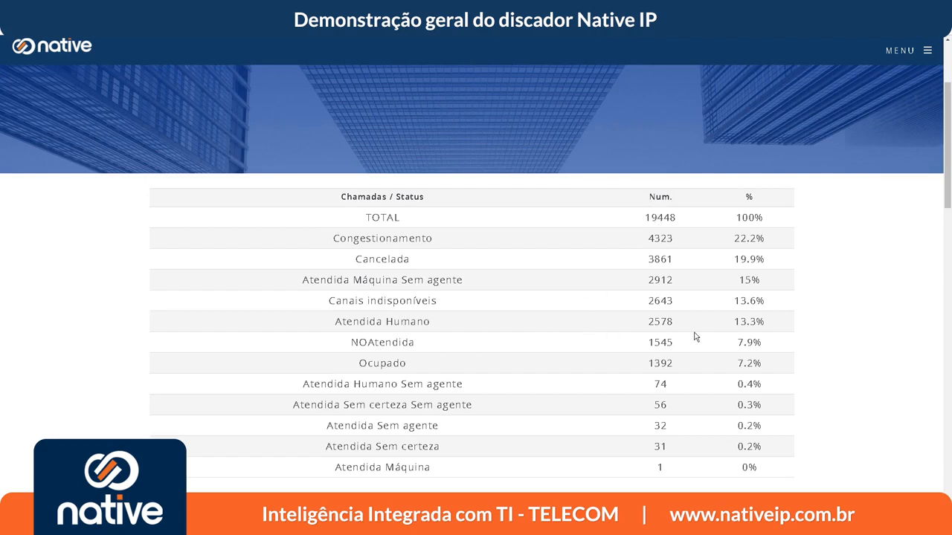
double_click(743, 322)
- Examine the dialed number, status and AMD result of call records 1, 3 and 9 in the detailed list
scroll(820, 383, down, 4)
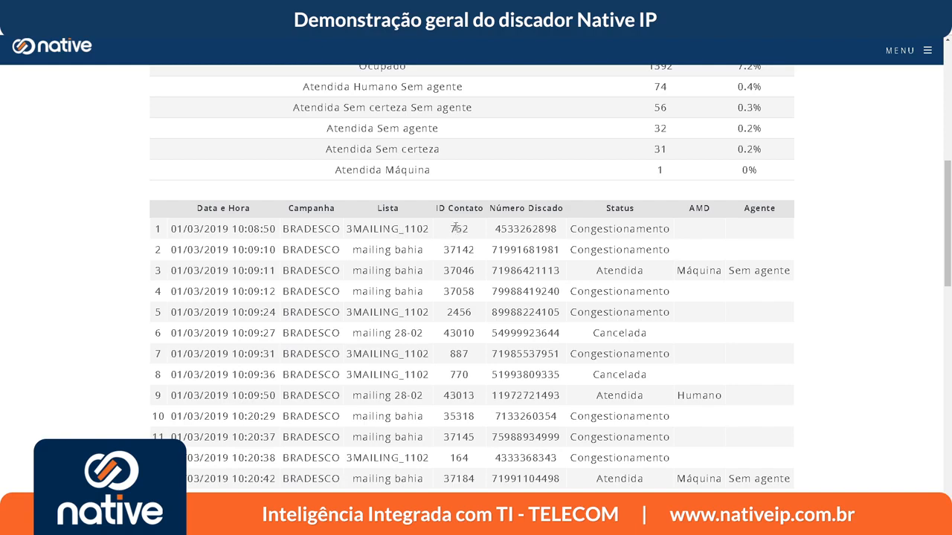
double_click(520, 228)
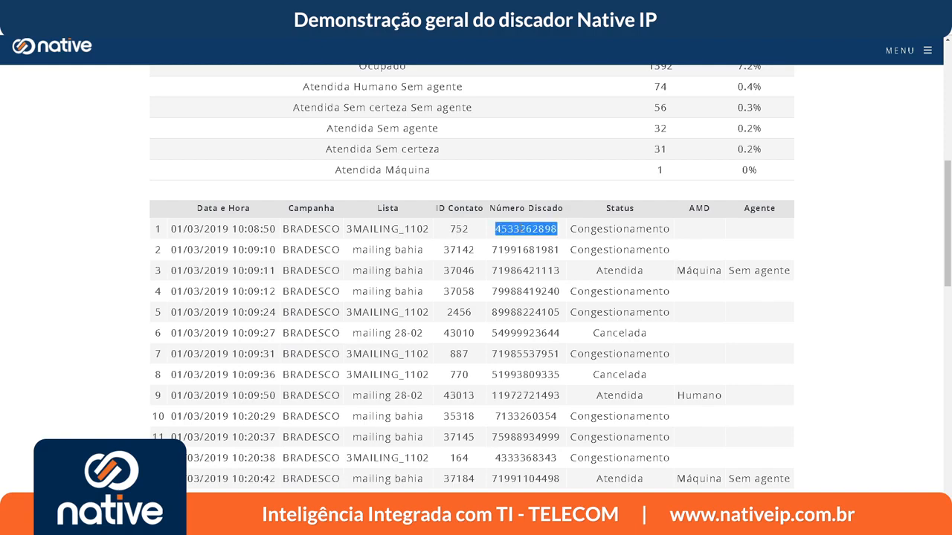
double_click(617, 229)
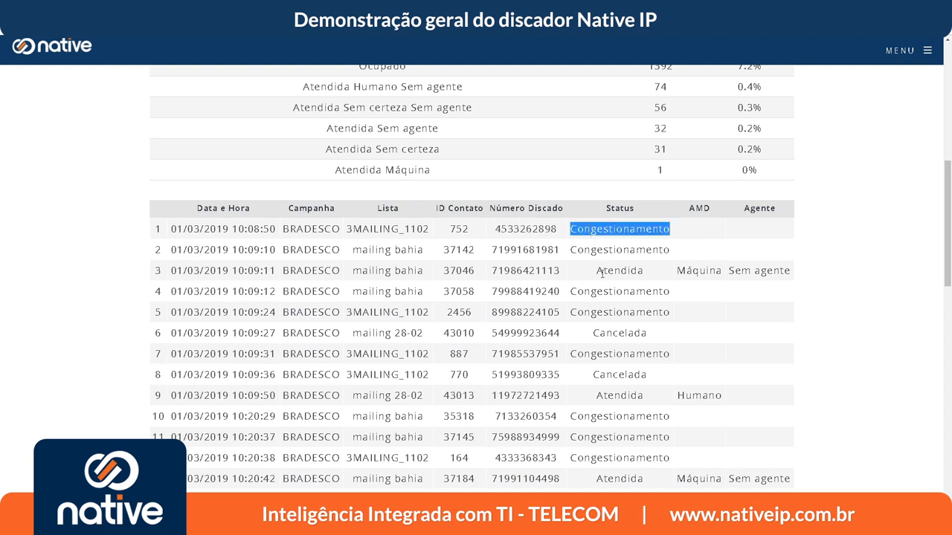
double_click(519, 270)
double_click(629, 270)
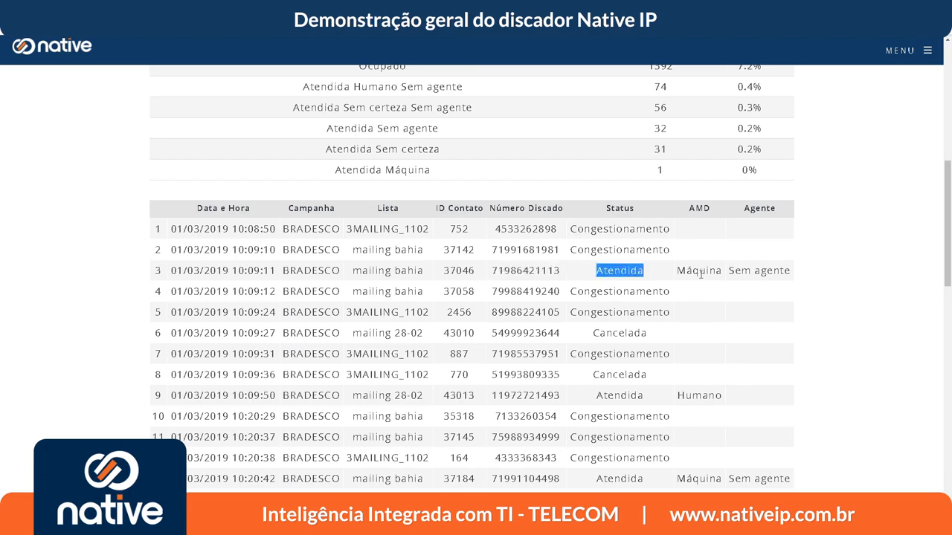
double_click(700, 270)
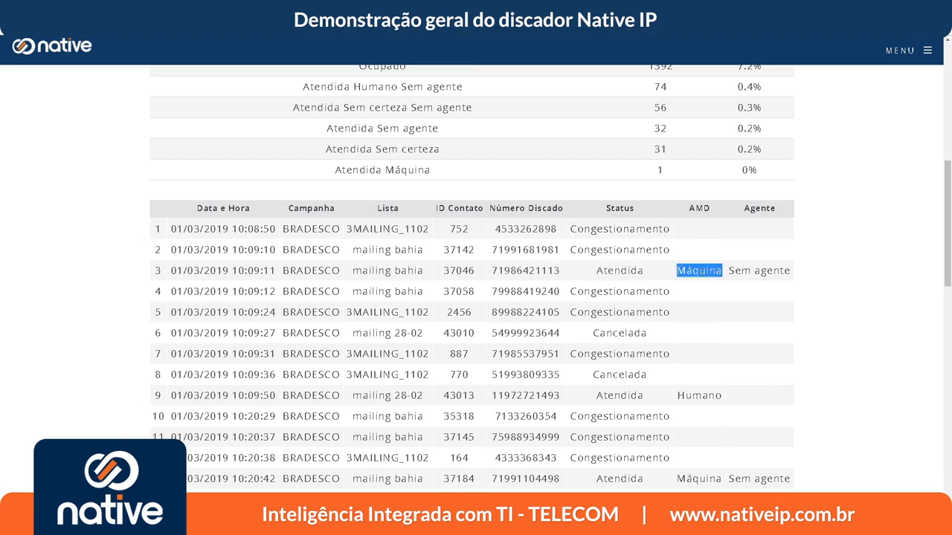
double_click(530, 396)
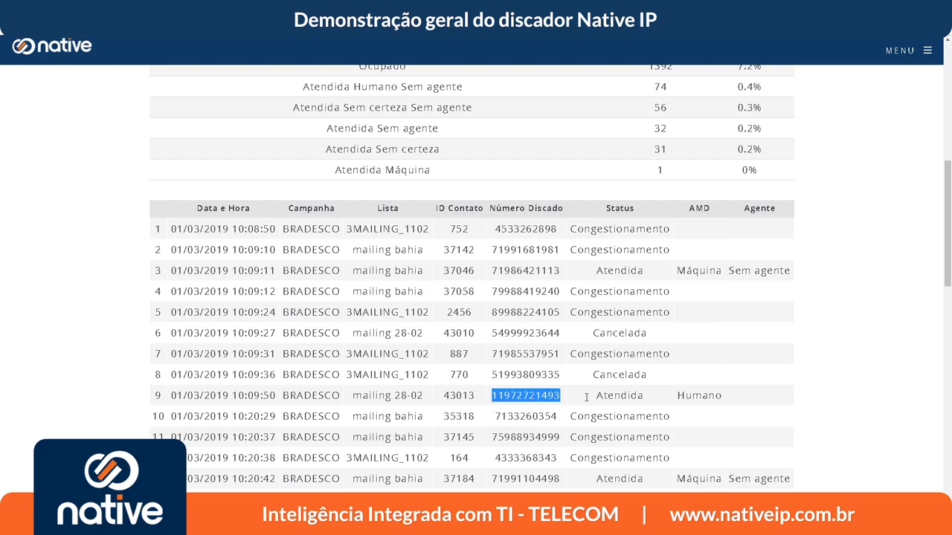
double_click(620, 396)
double_click(699, 396)
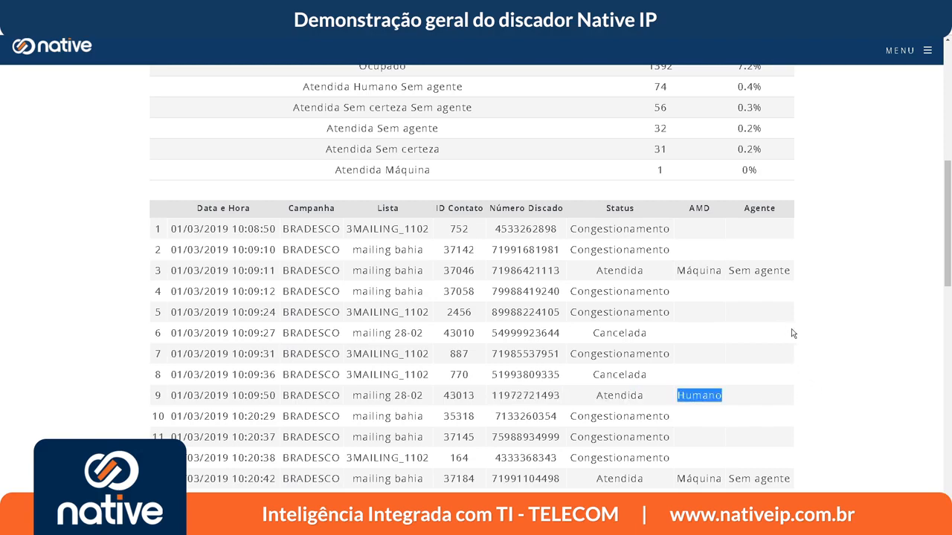
- Look through the remaining call records and page links down to the Excel export option
scroll(791, 334, down, 2)
scroll(792, 330, down, 5)
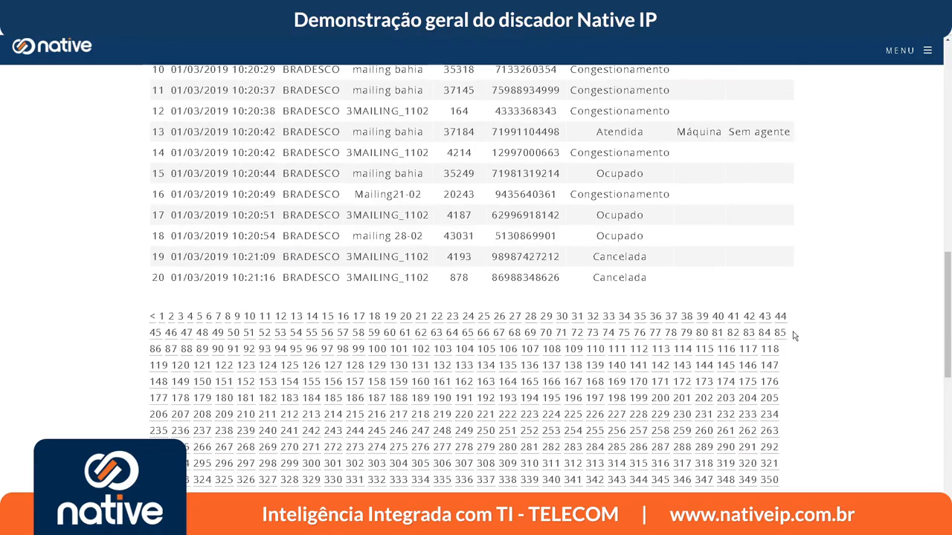
scroll(793, 336, down, 4)
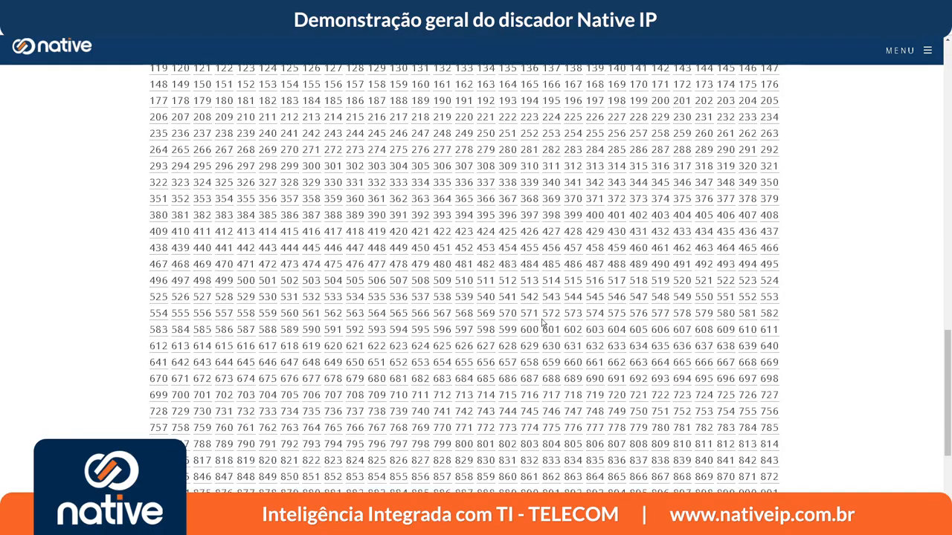
scroll(815, 382, down, 1)
scroll(797, 391, down, 2)
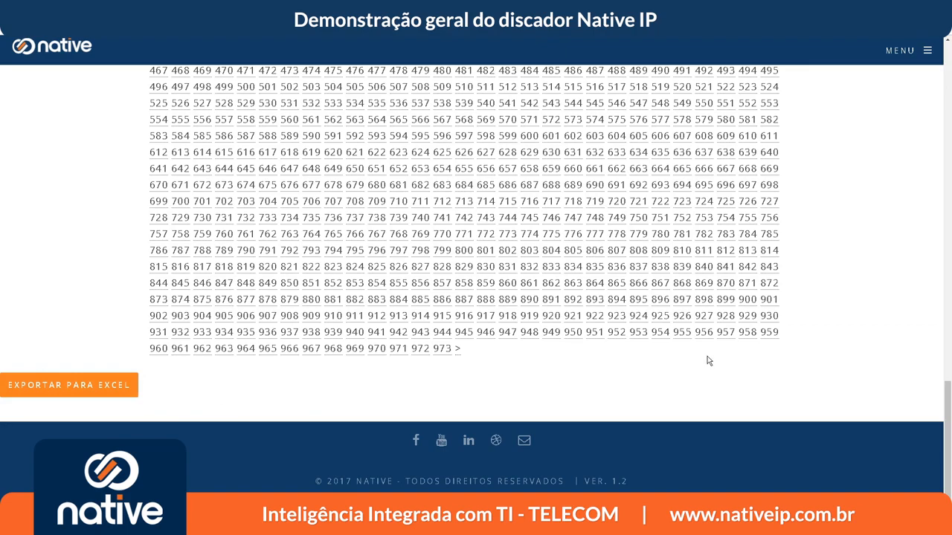
- Go back from the call report to the dialer dashboard and review the updated charts and current calls
click(902, 53)
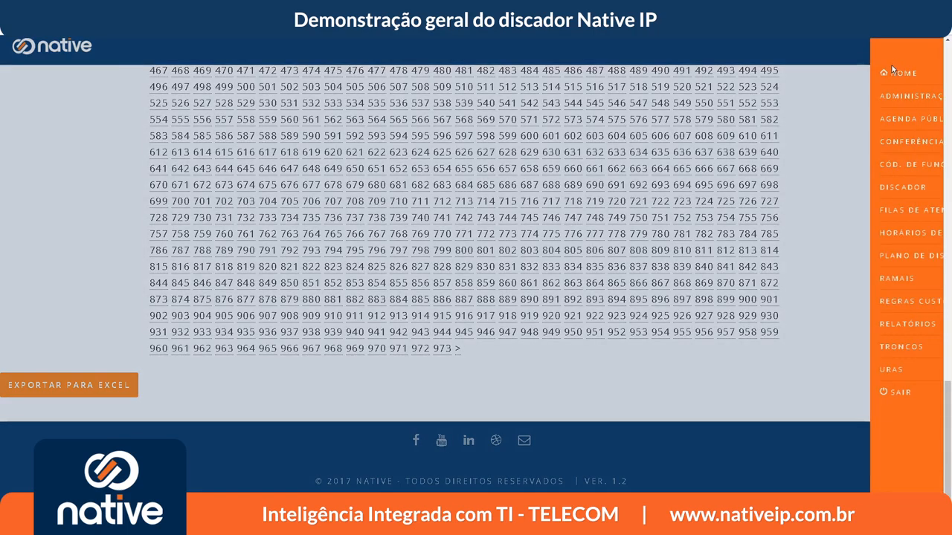
click(778, 188)
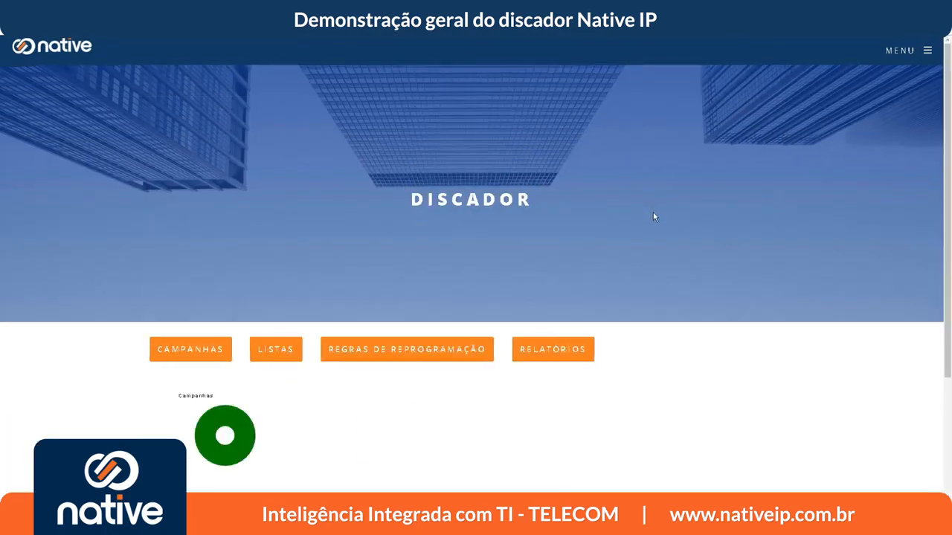
scroll(653, 213, down, 2)
scroll(654, 217, down, 1)
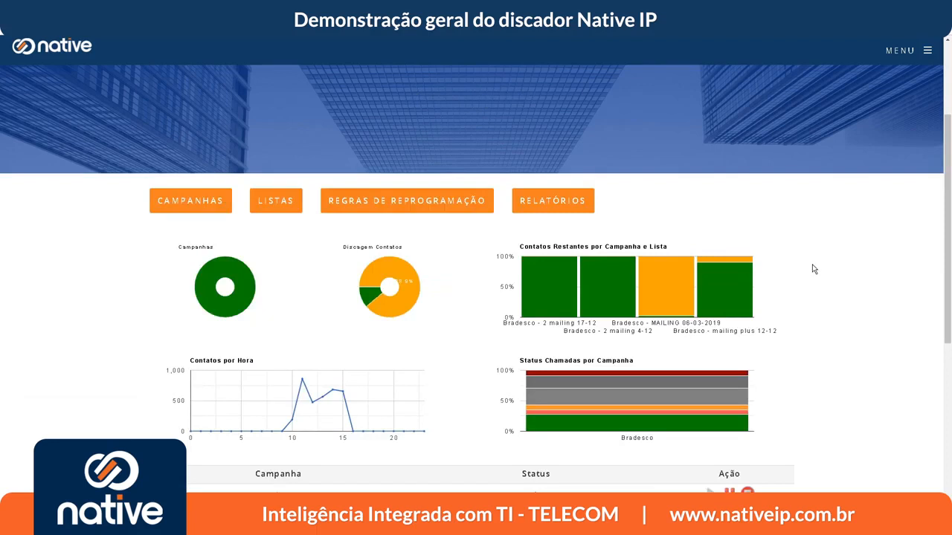
scroll(814, 270, down, 1)
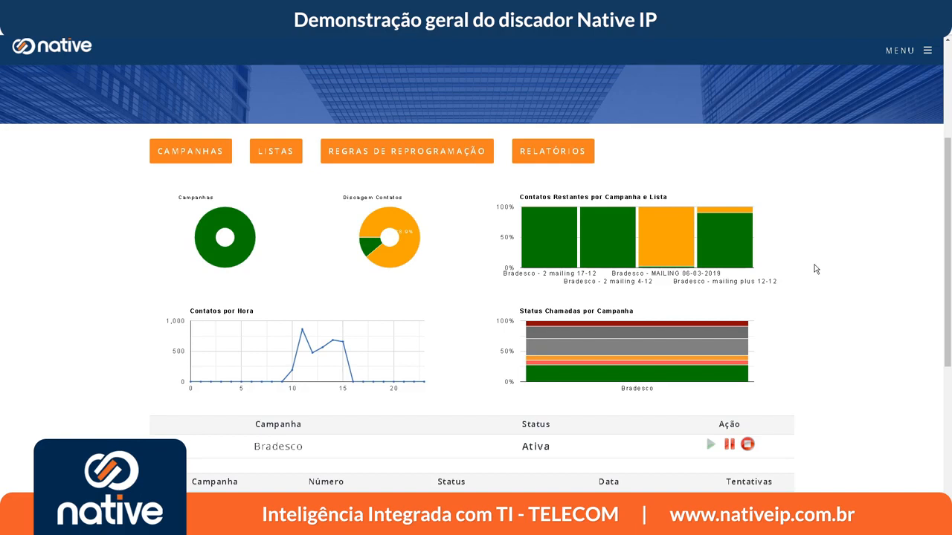
scroll(813, 269, down, 1)
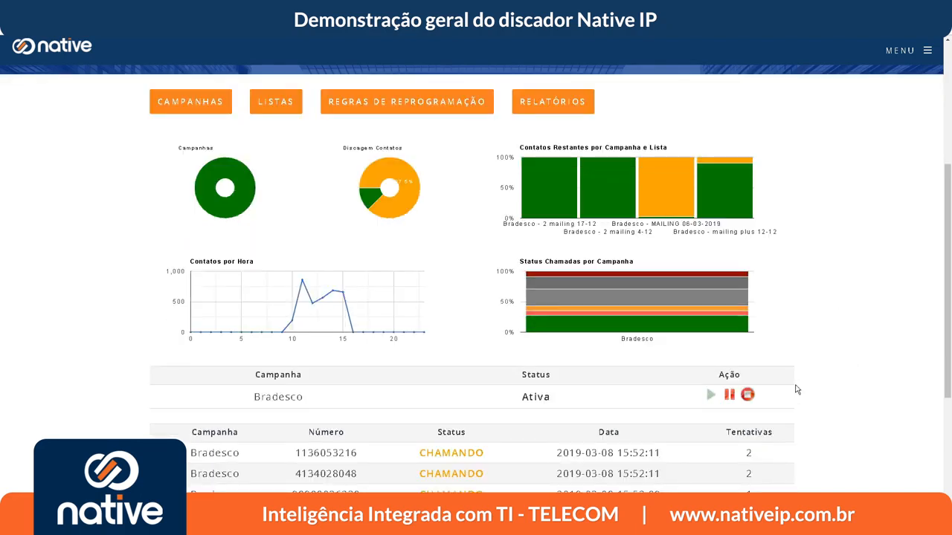